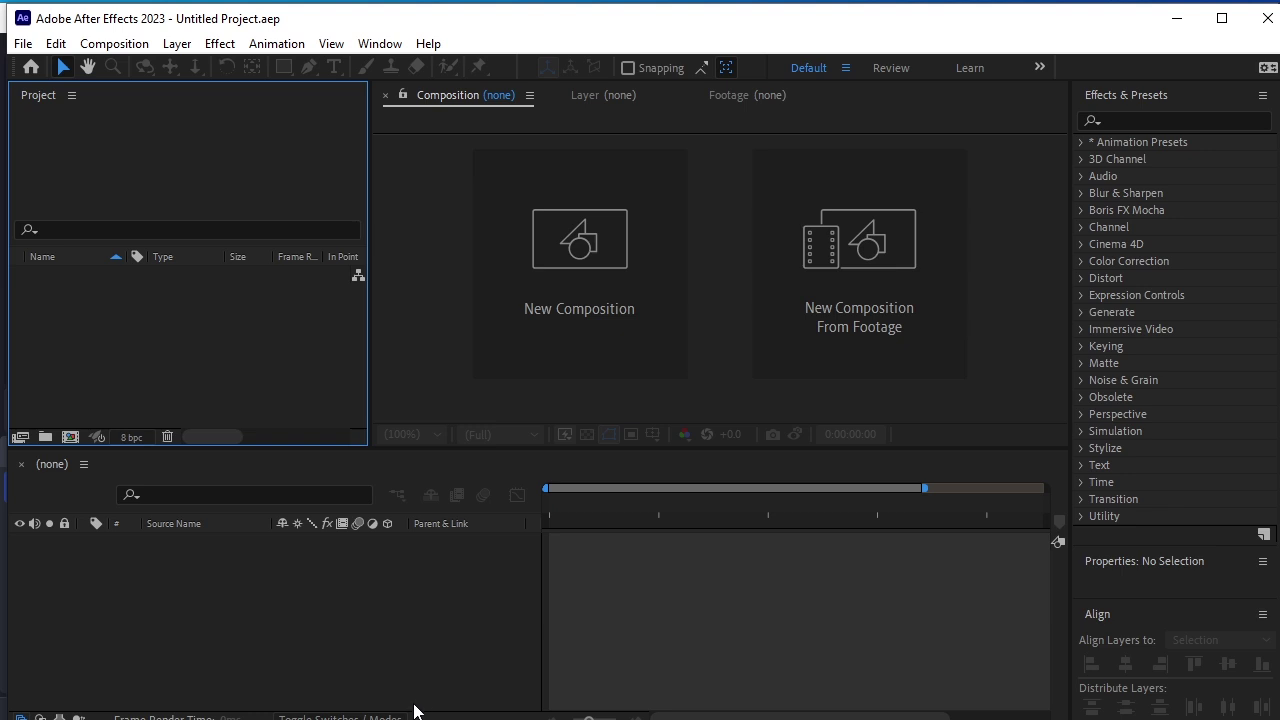
# Create a new composition with the HD 1920x1080, 29.97 fps preset, 30 seconds long
pyautogui.click(602, 261)
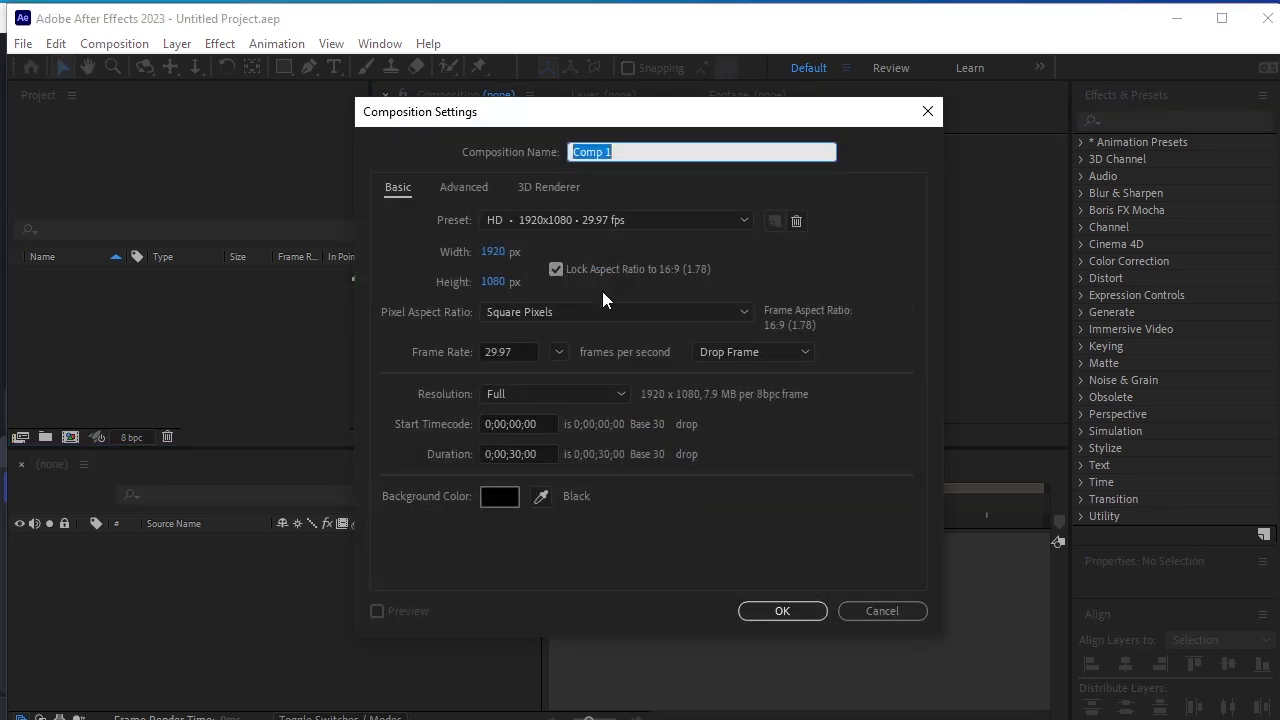
pyautogui.click(781, 612)
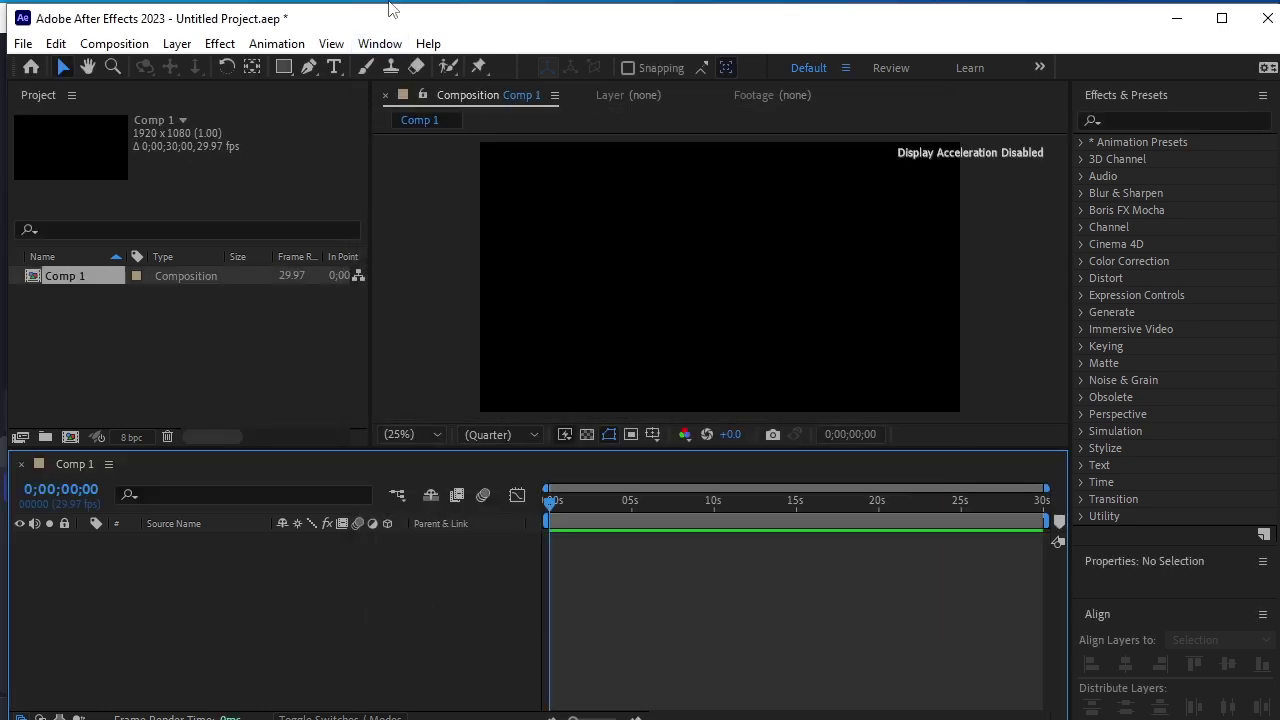
# Create a text layer in the comp reading 'incredible'
pyautogui.click(334, 66)
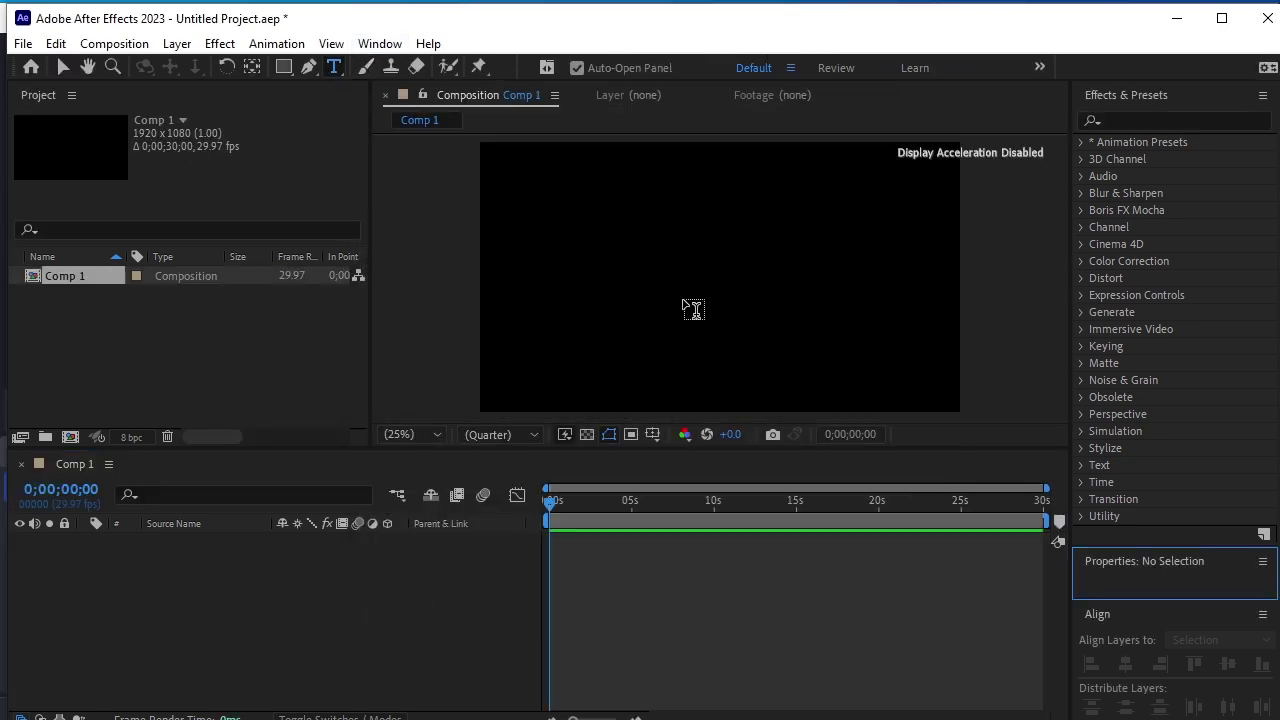
pyautogui.click(558, 271)
pyautogui.write('incredible')
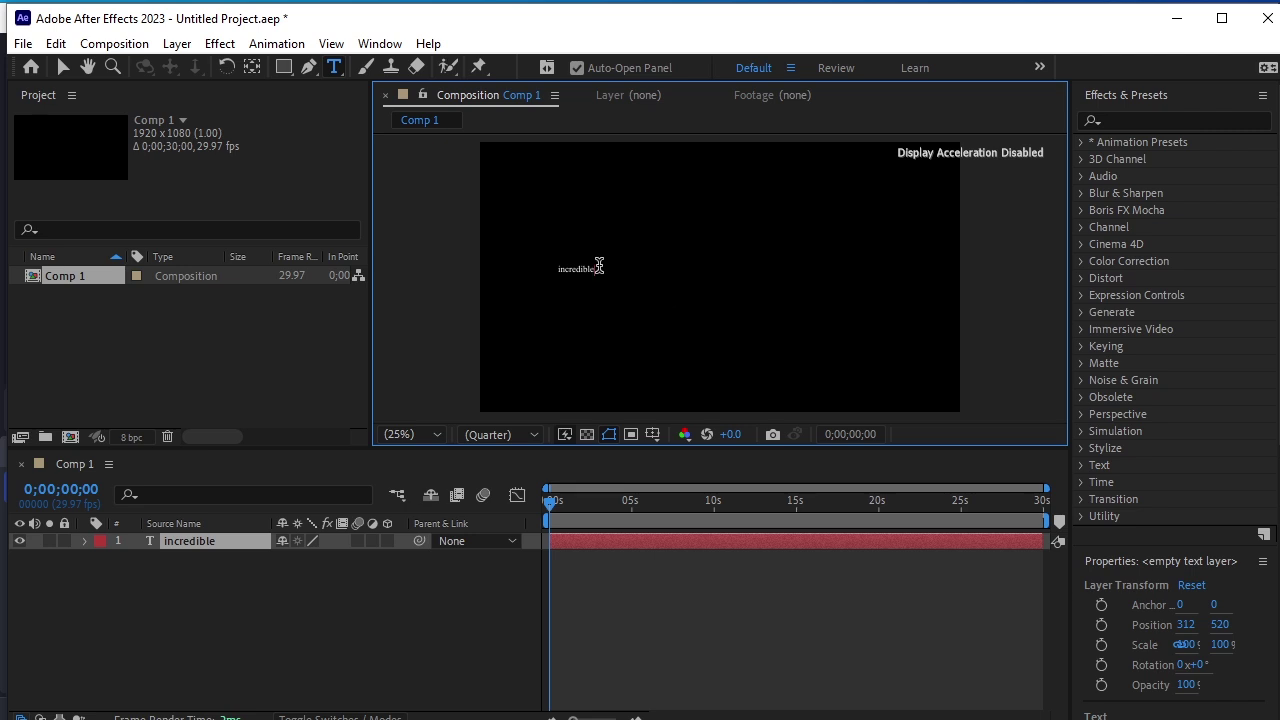
pyautogui.moveTo(599, 266); pyautogui.dragTo(514, 266)
pyautogui.scroll(-5, 1242, 543)
pyautogui.scroll(-5, 1242, 543)
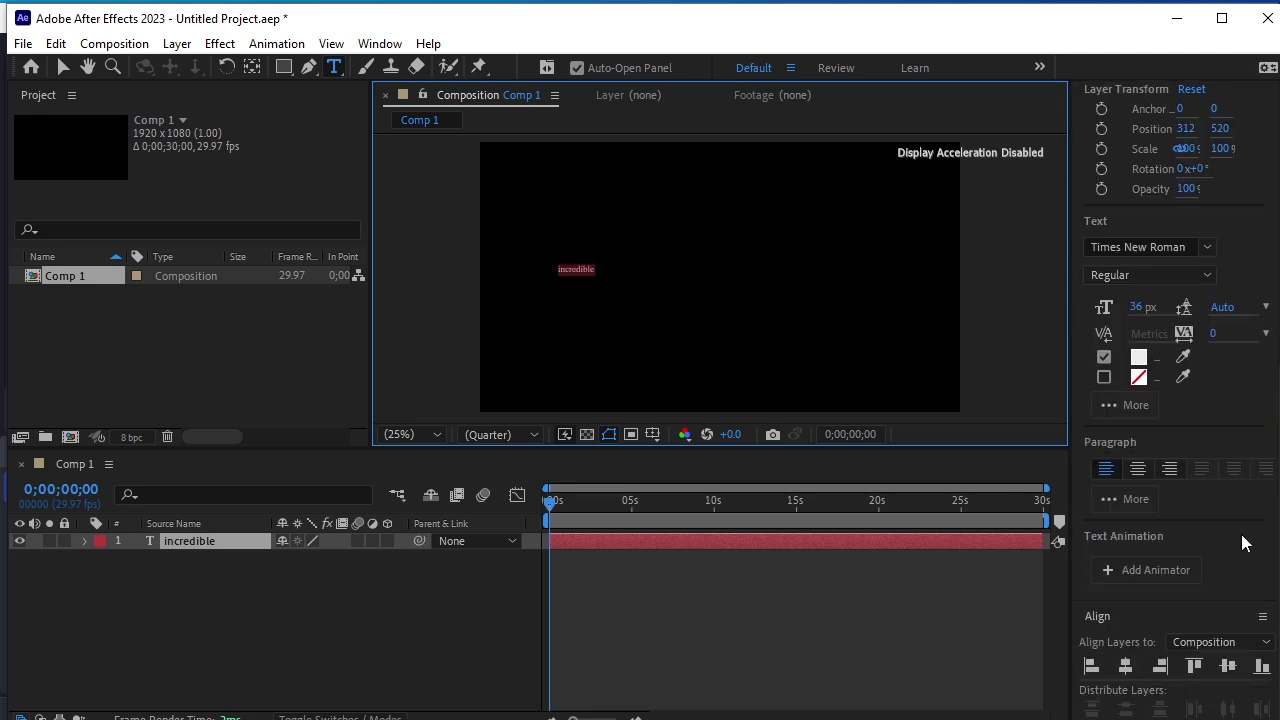
# Set the text's font to Impact at 180 px
pyautogui.click(1172, 246)
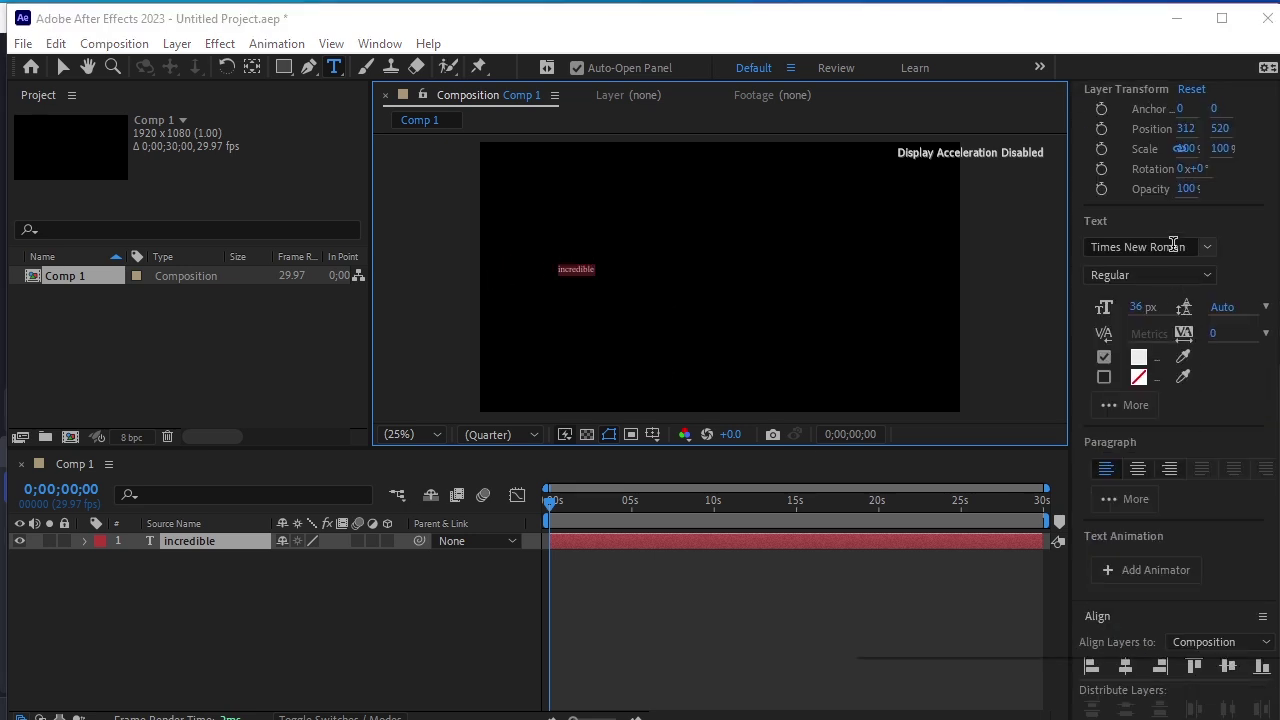
pyautogui.write('IMP')
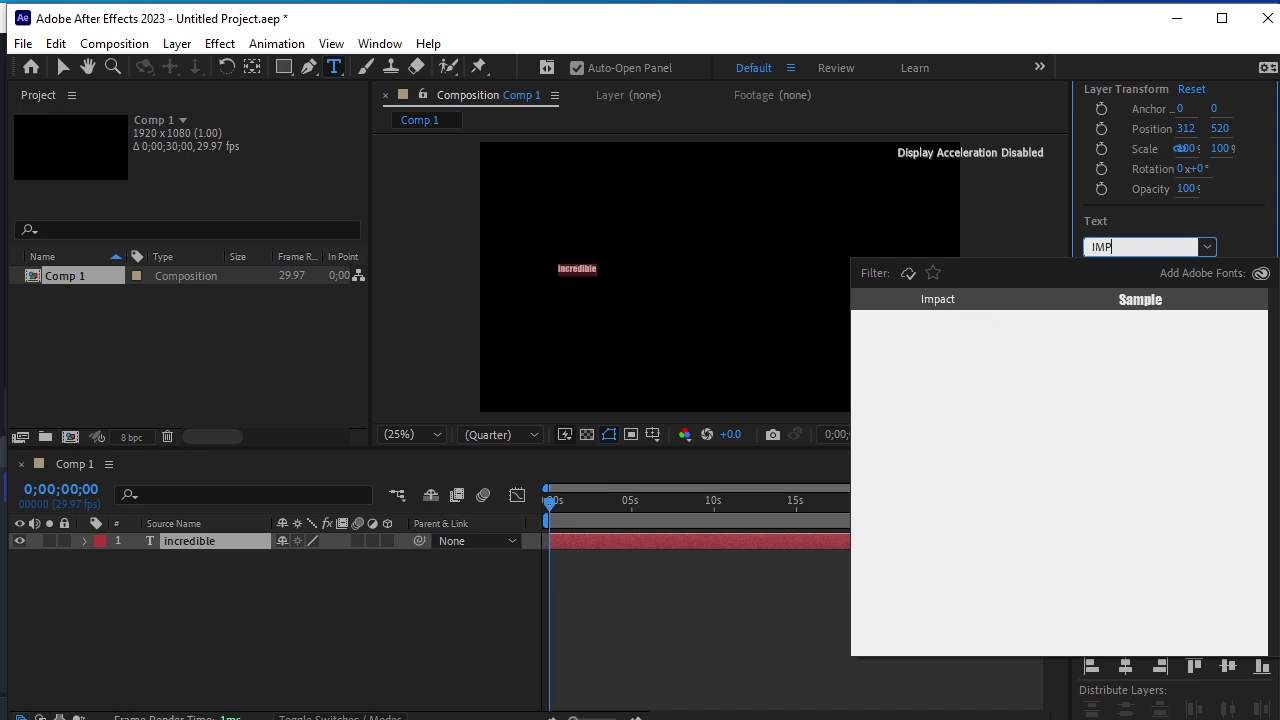
pyautogui.write('ACT')
pyautogui.click(1152, 300)
pyautogui.click(1138, 307)
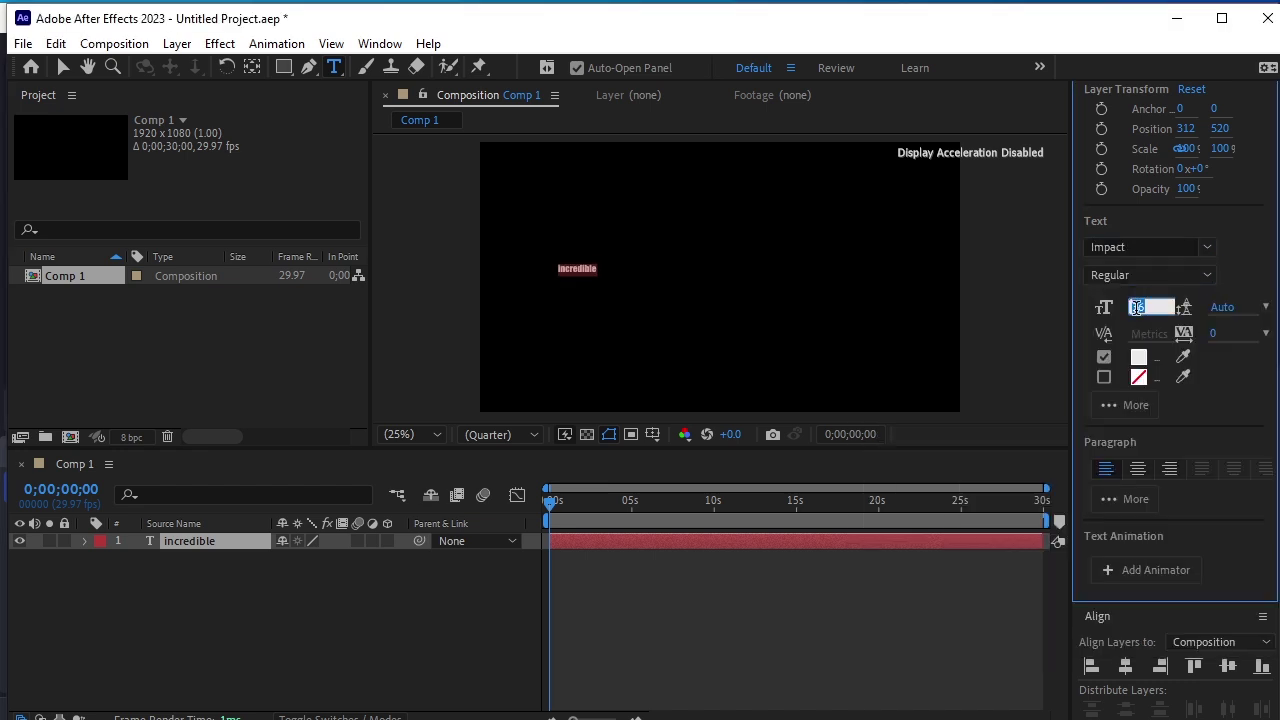
pyautogui.write('18')
pyautogui.write('0')
pyautogui.press('Return')
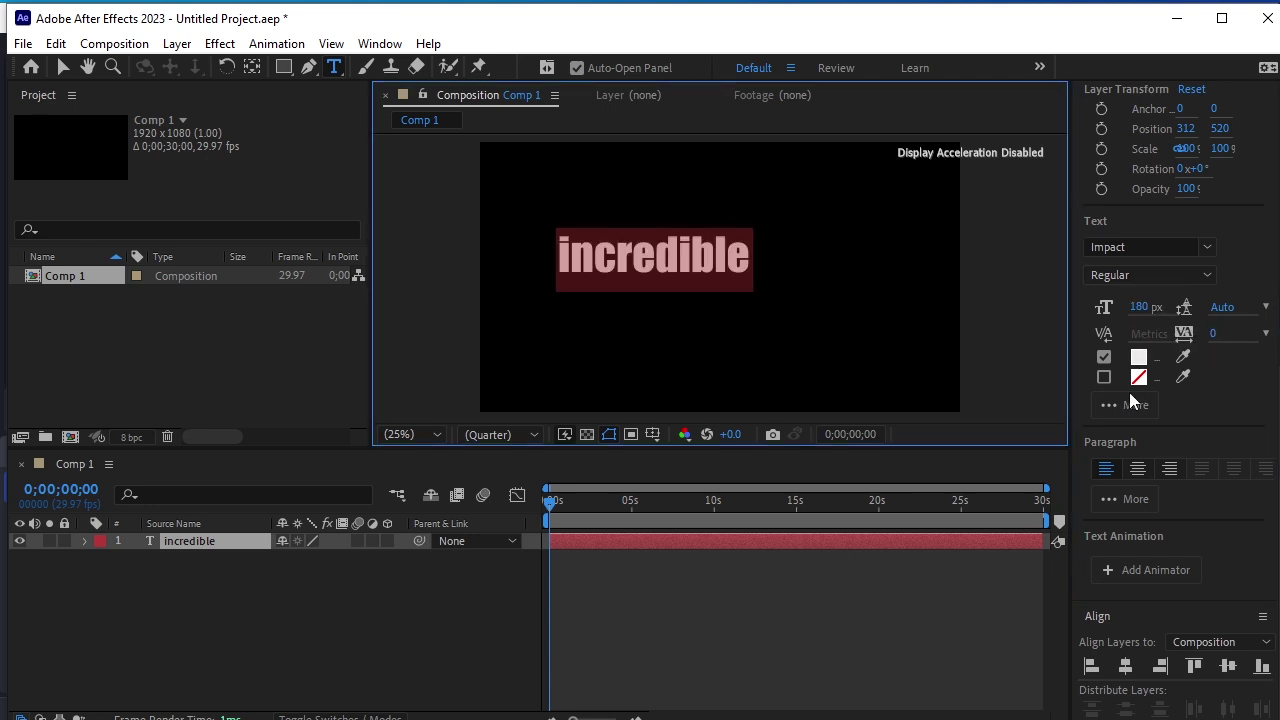
# Make the text All Caps and centre it horizontally in the comp
pyautogui.click(1116, 406)
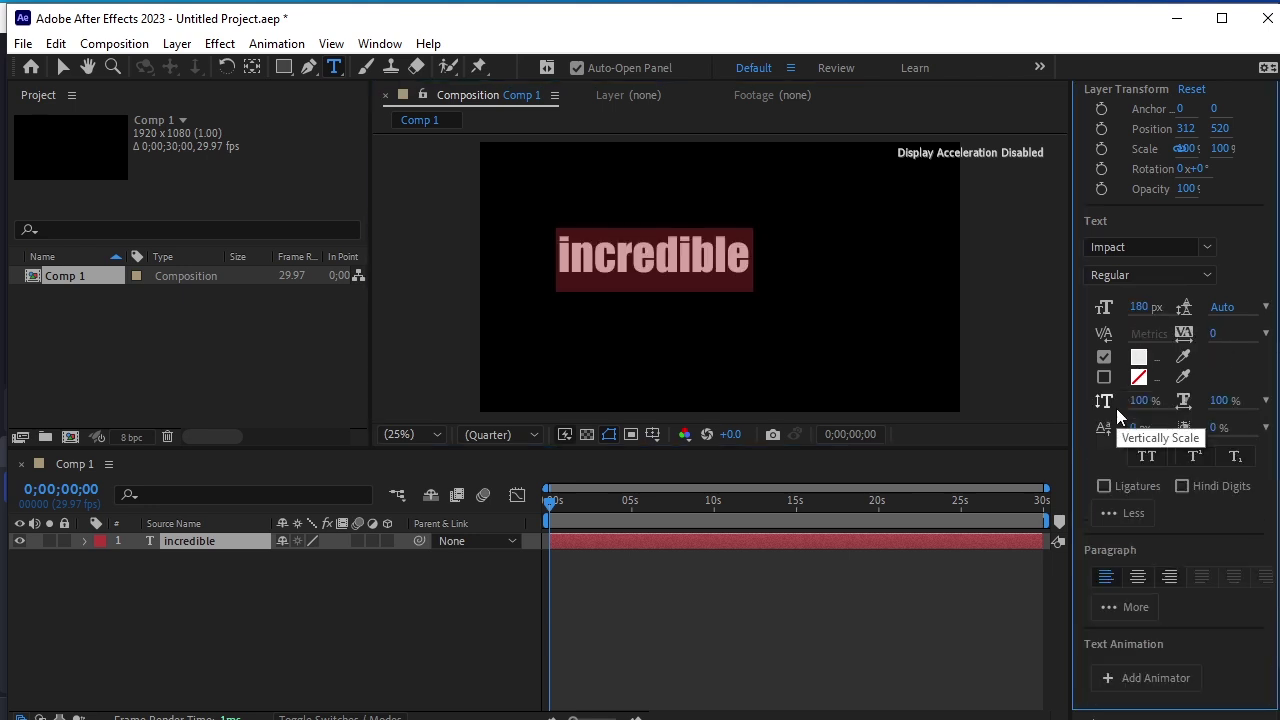
pyautogui.click(1144, 459)
pyautogui.scroll(-2, 1177, 550)
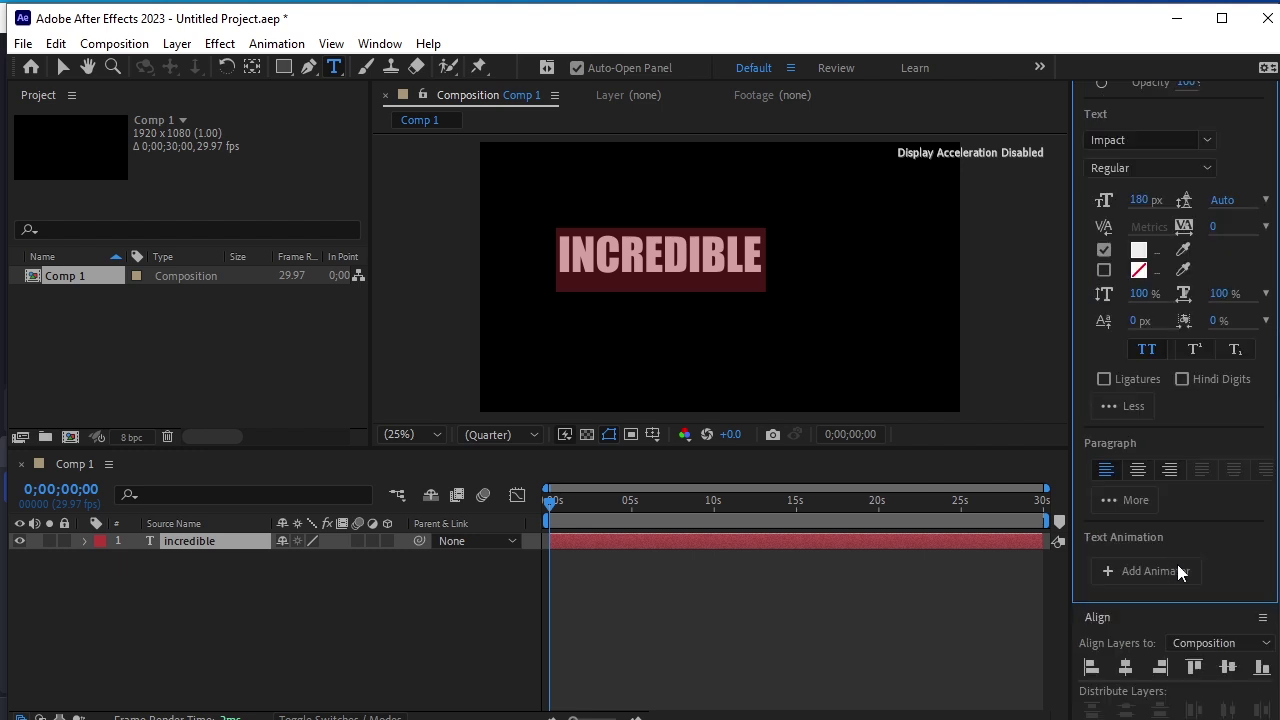
pyautogui.click(1125, 667)
# Centre INCREDIBLE vertically, move its anchor point to its middle, and enable its 3D switch
pyautogui.click(1229, 667)
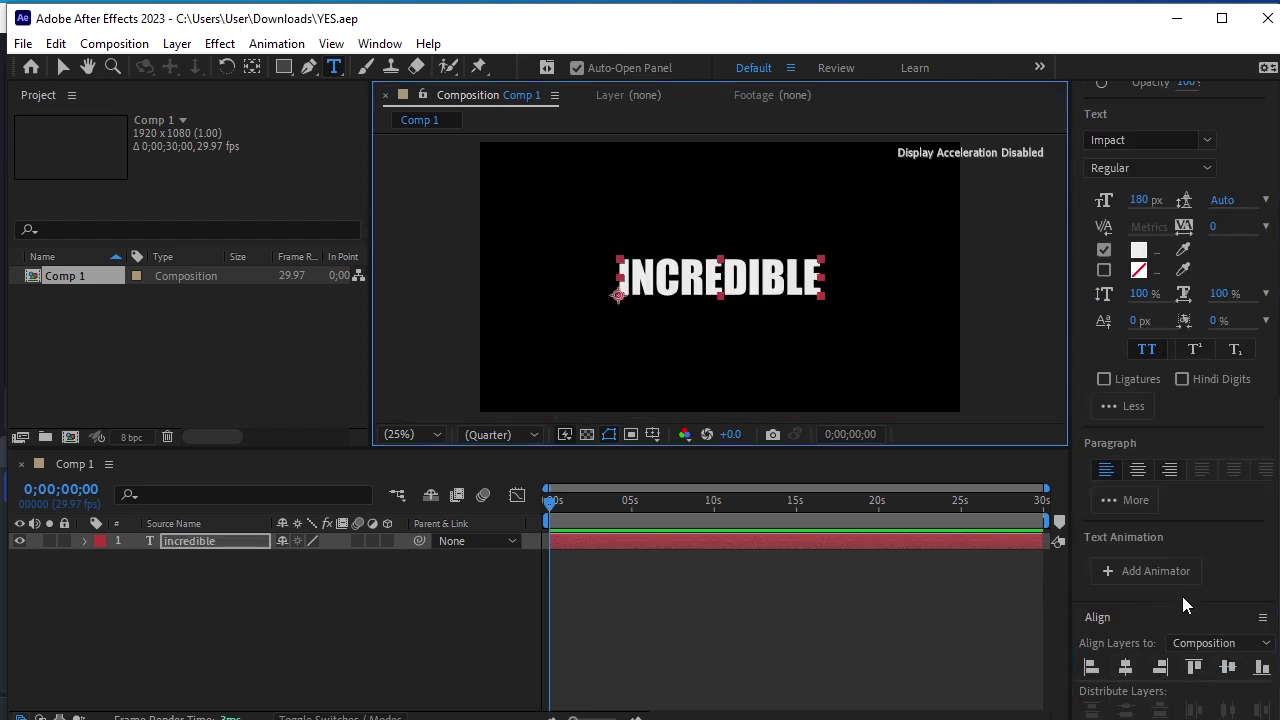
pyautogui.hotkey('ctrl', 'alt', 'Home')
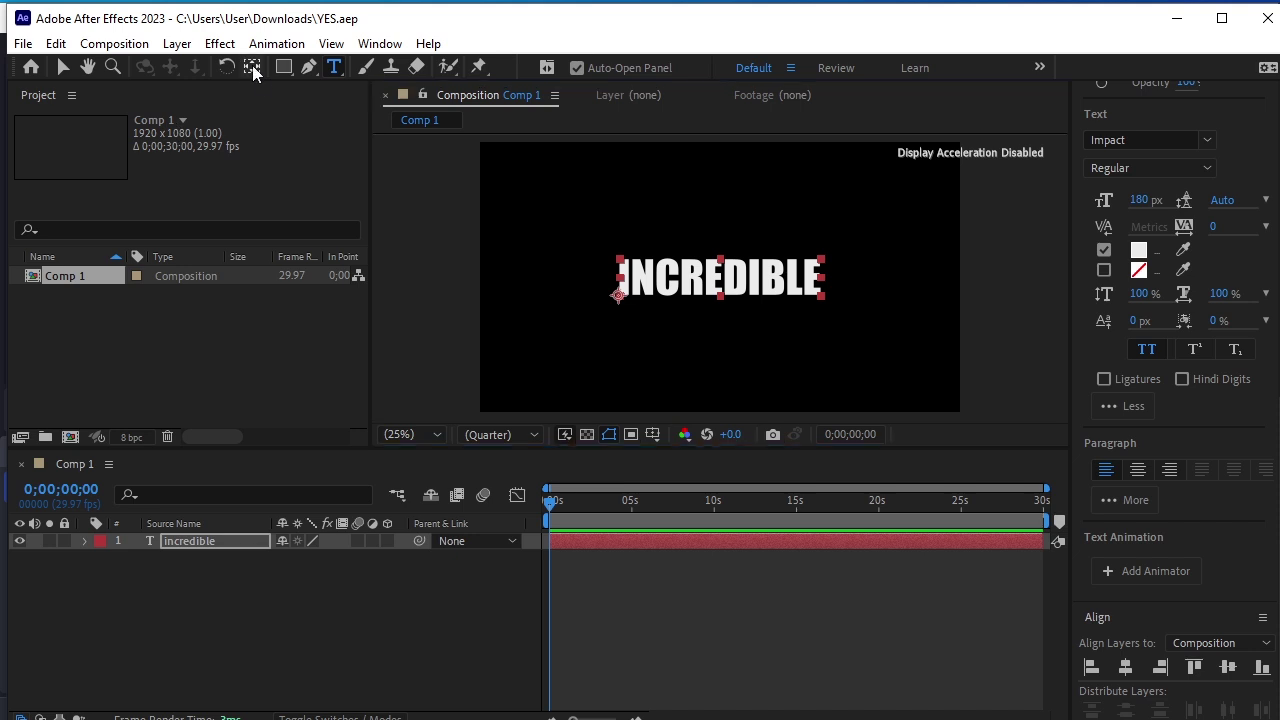
pyautogui.click(252, 66)
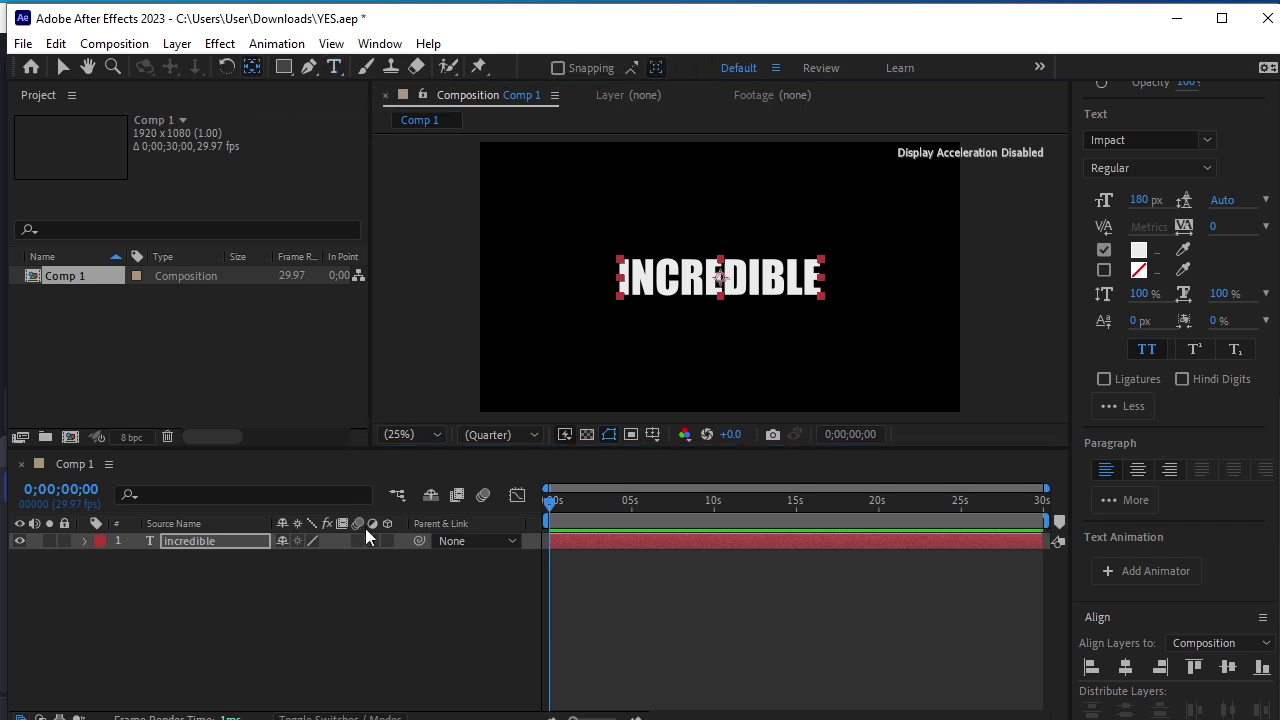
pyautogui.click(387, 541)
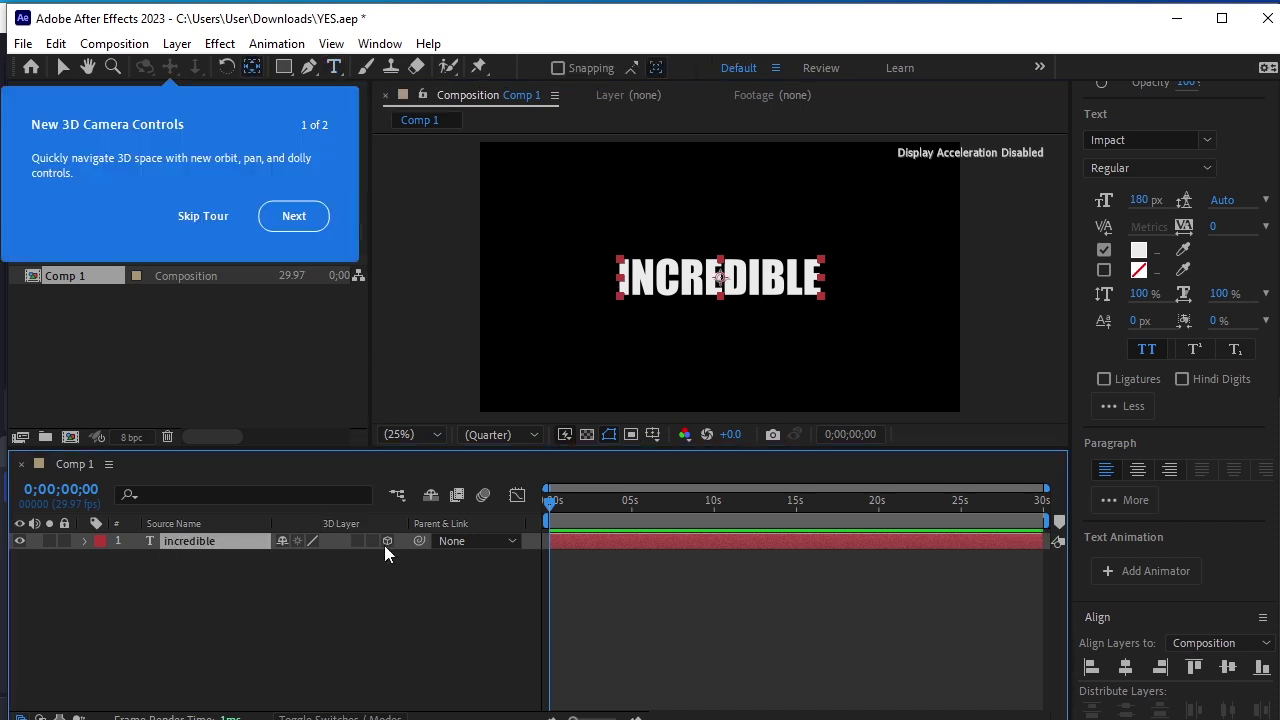
# Add a new camera layer using the 35mm lens preset
pyautogui.click(176, 43)
pyautogui.moveTo(203, 67)
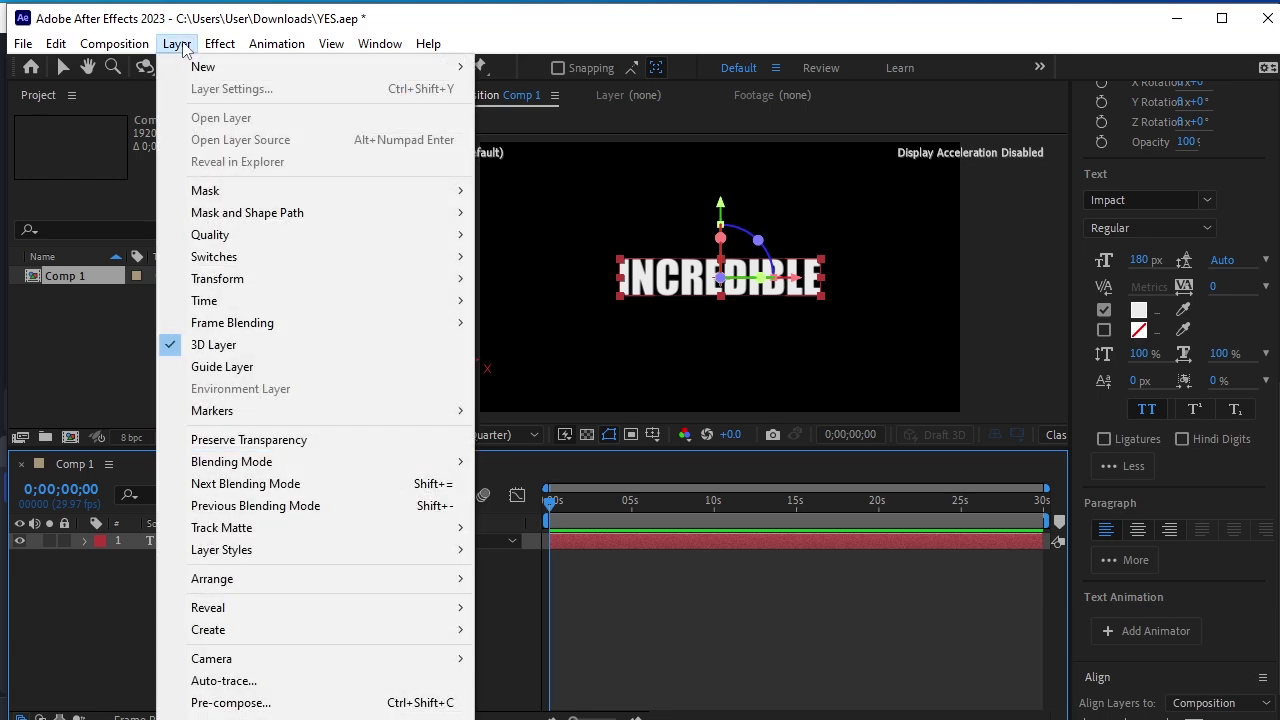
pyautogui.click(535, 132)
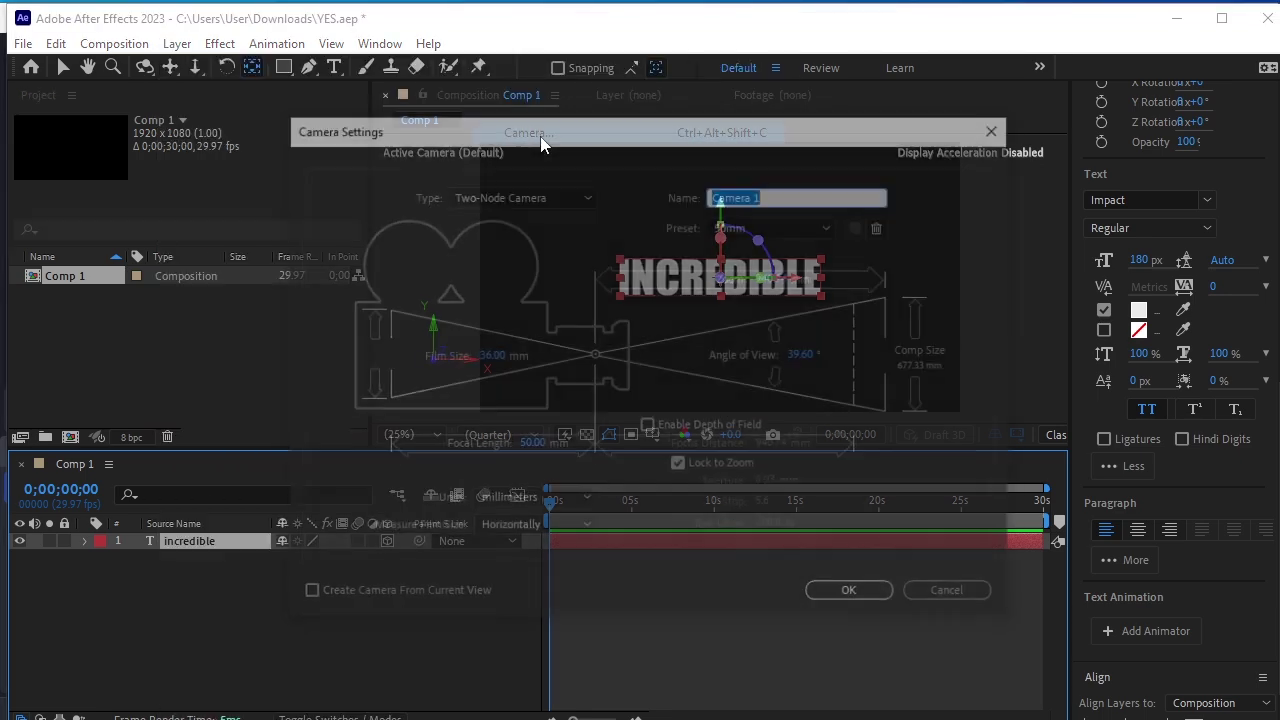
pyautogui.click(766, 220)
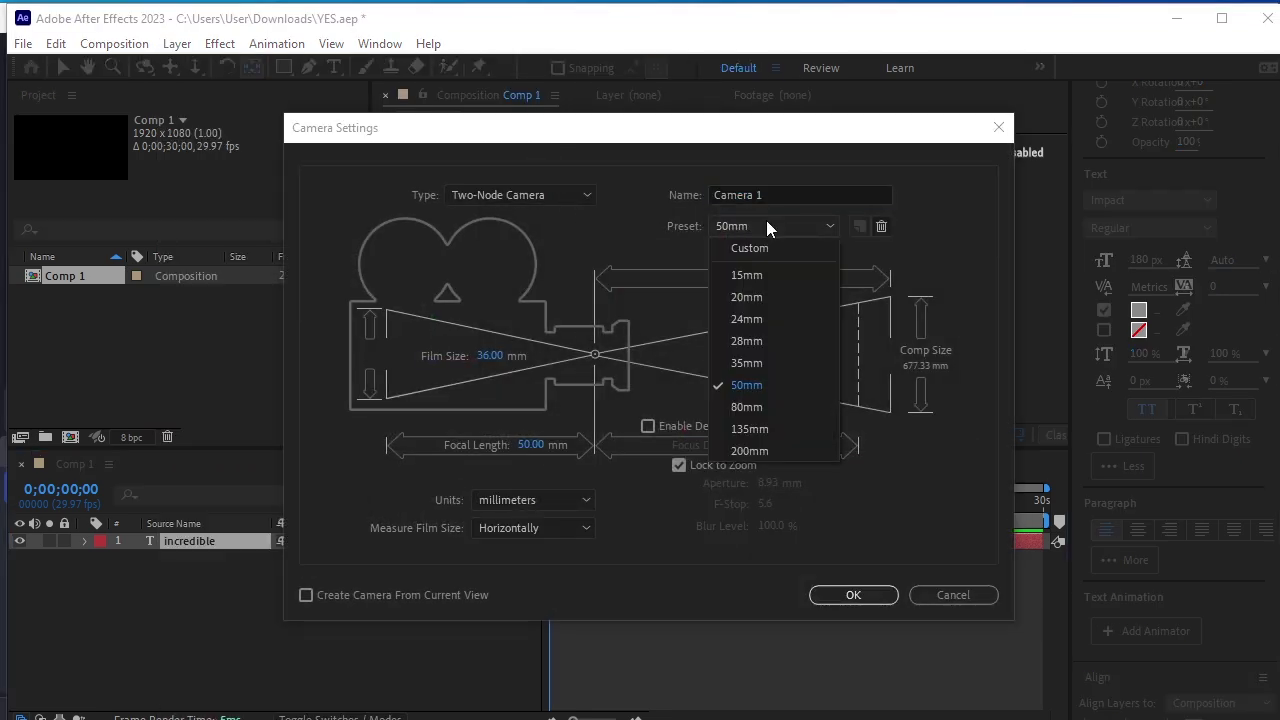
pyautogui.click(766, 358)
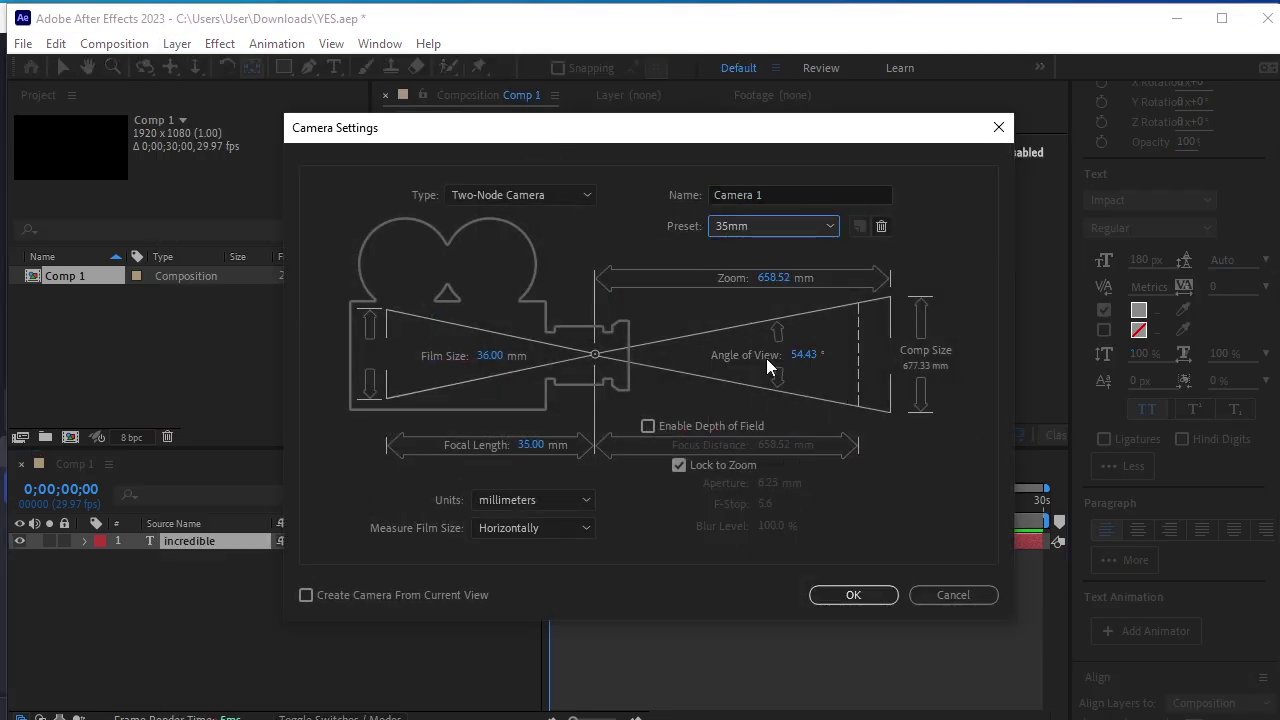
pyautogui.click(853, 594)
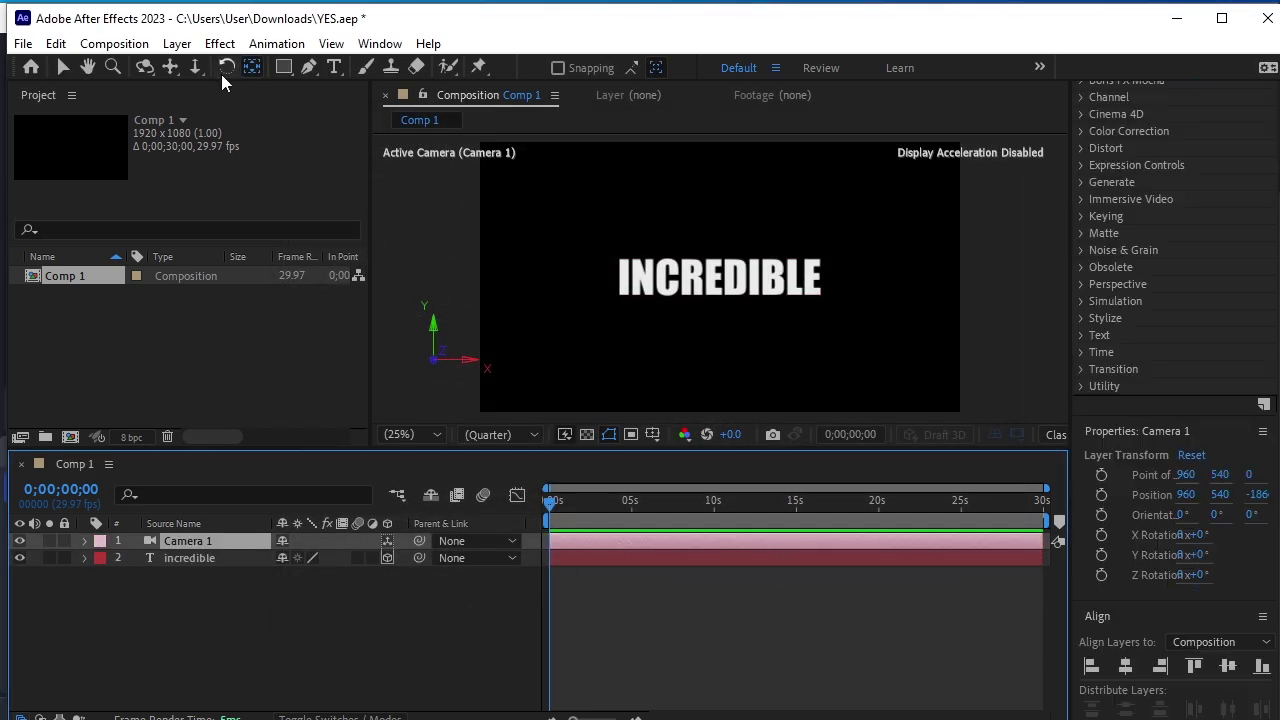
# Add a new light of type Point with Casts Shadows enabled
pyautogui.click(177, 44)
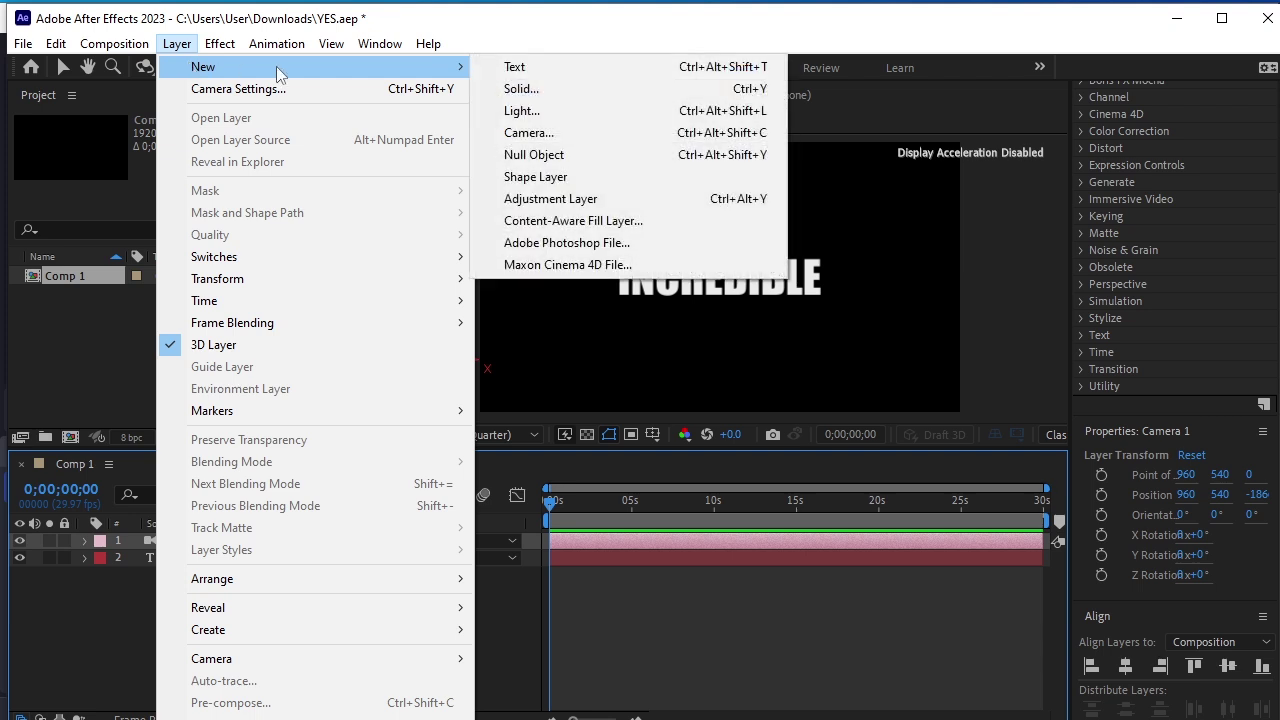
pyautogui.click(614, 111)
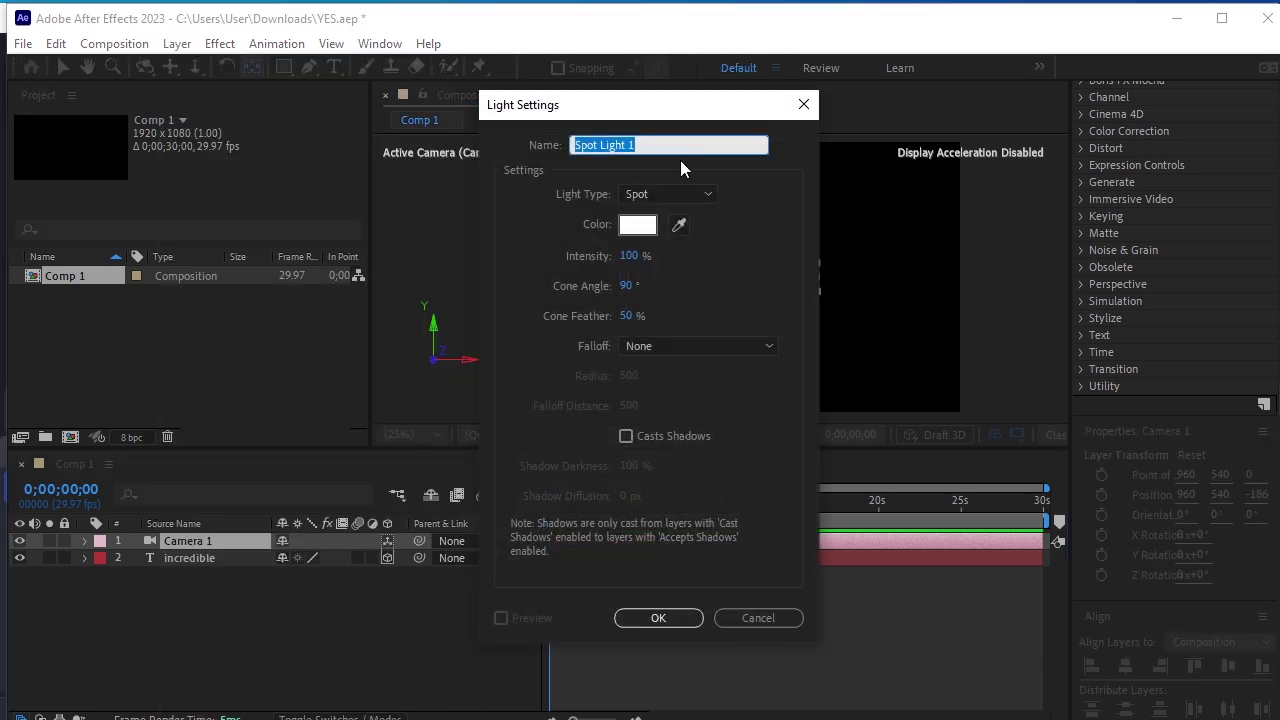
pyautogui.click(692, 191)
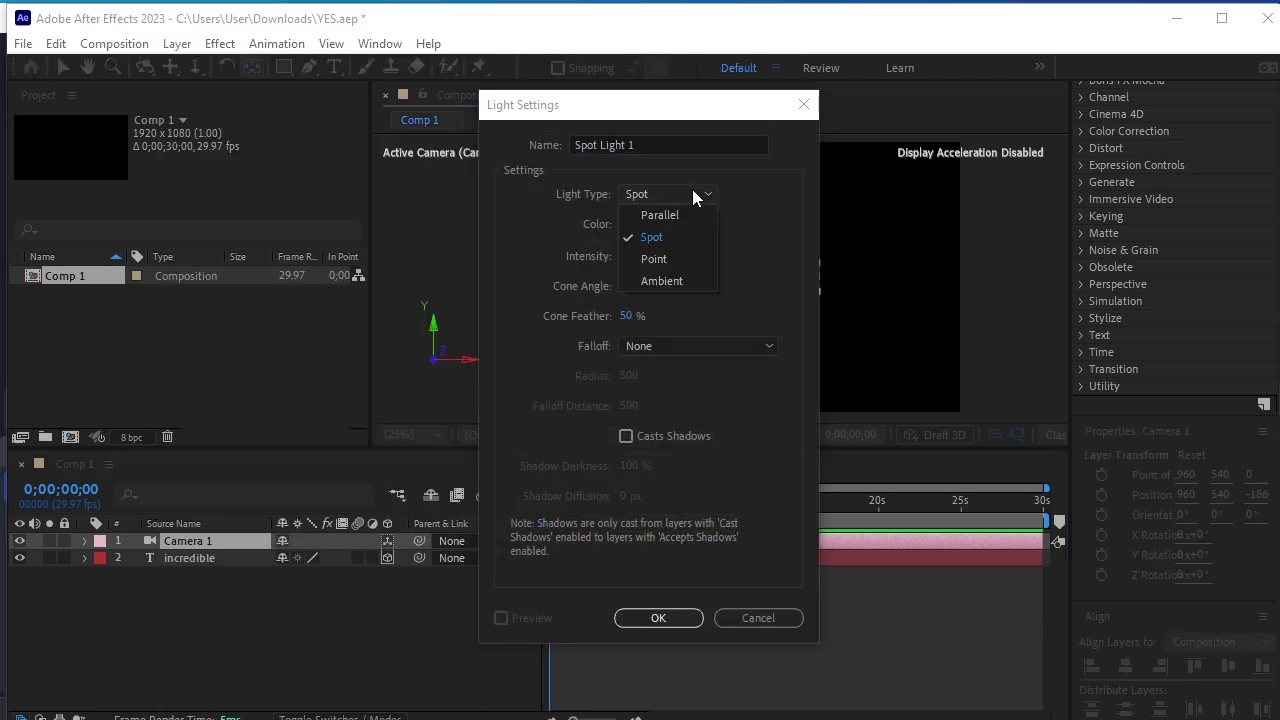
pyautogui.click(673, 260)
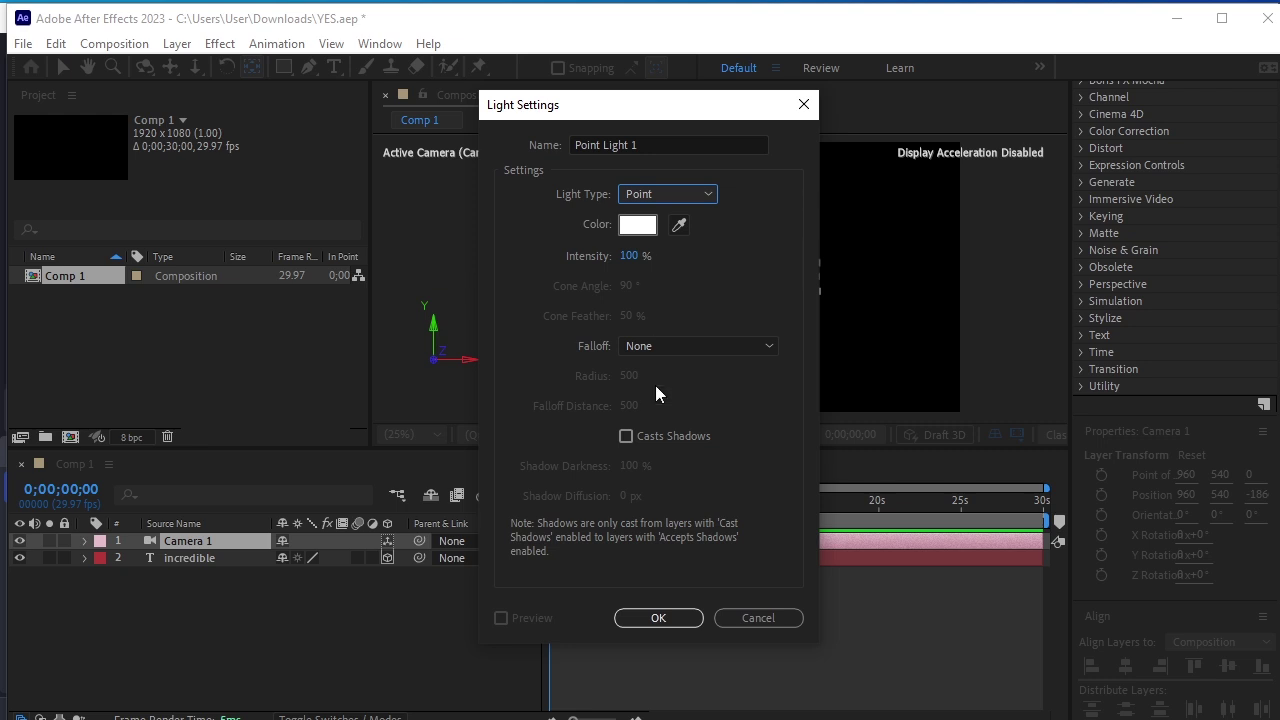
pyautogui.click(646, 438)
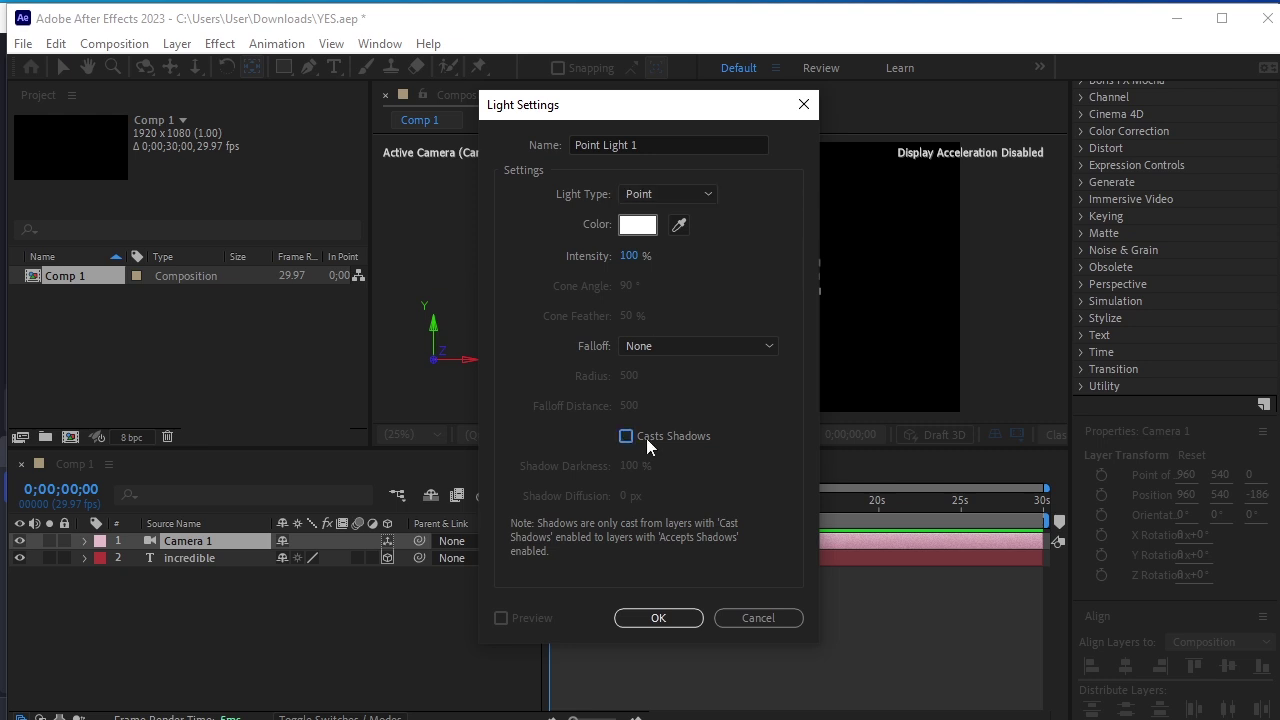
pyautogui.click(647, 617)
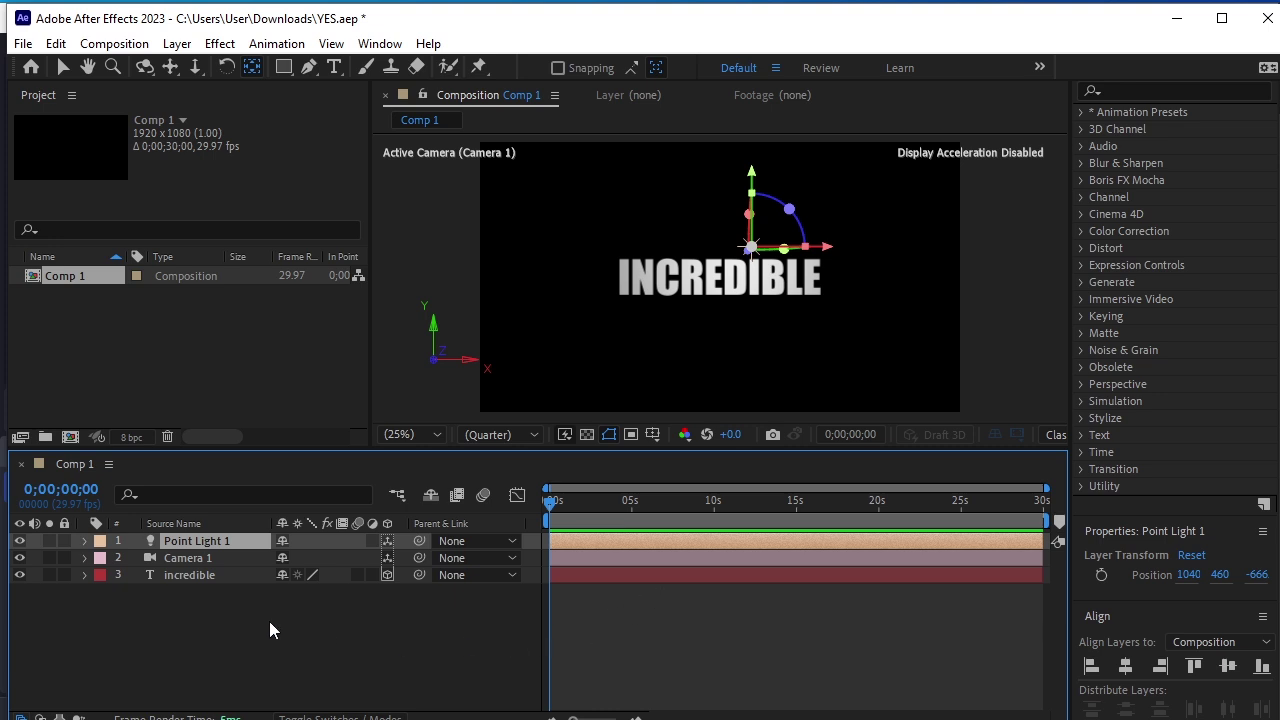
# Turn the incredible layer's Material Options Casts Shadows to On, then collapse the layer
pyautogui.click(209, 577)
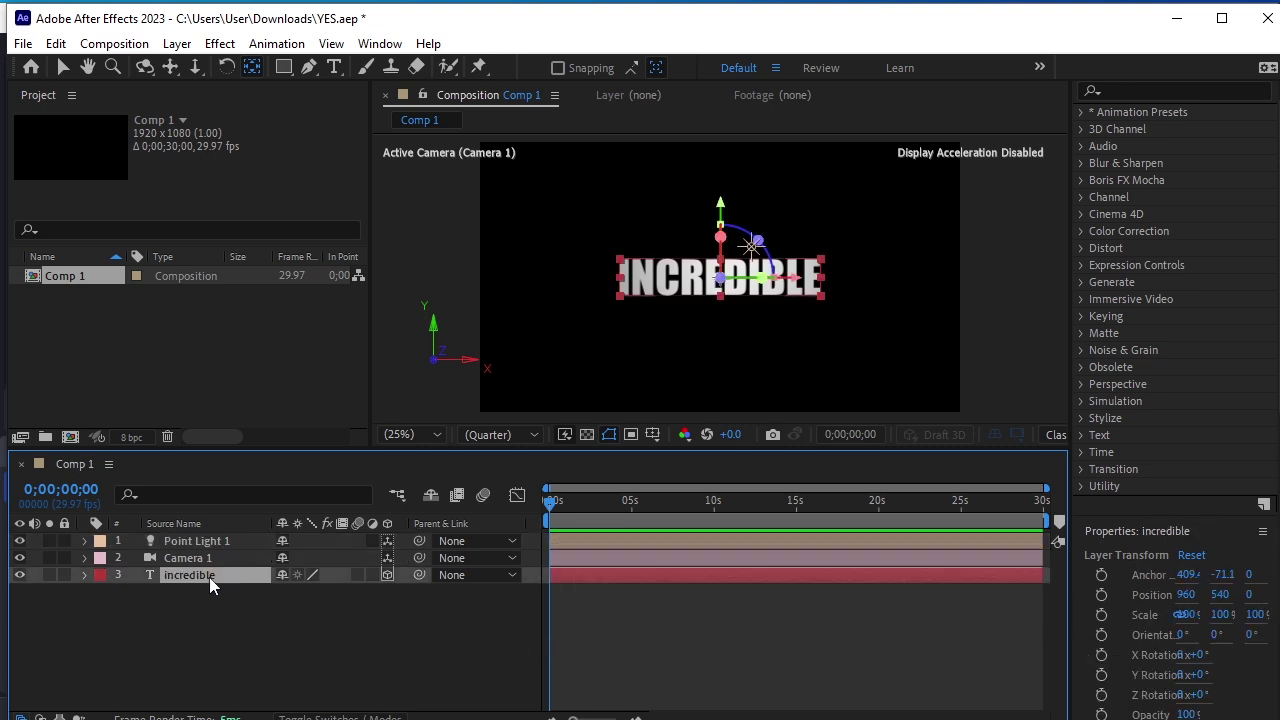
pyautogui.press('a')
pyautogui.press('a')
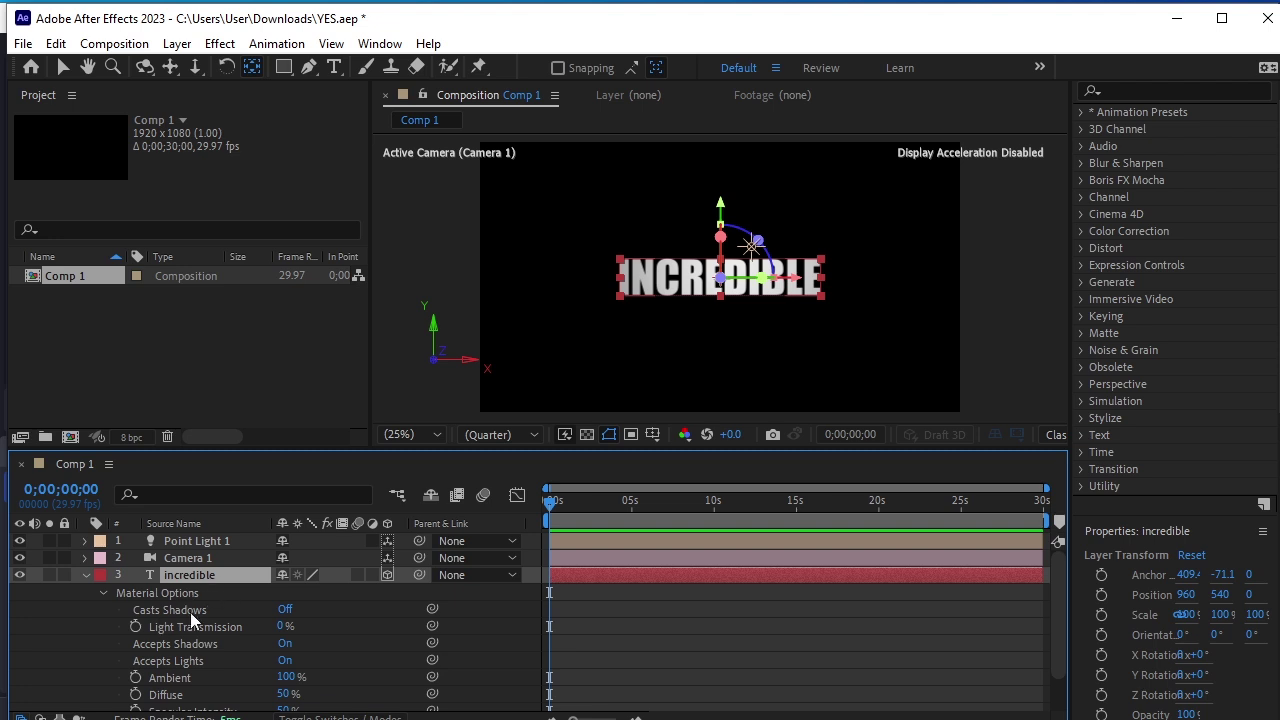
pyautogui.click(285, 609)
pyautogui.scroll(-2, 355, 642)
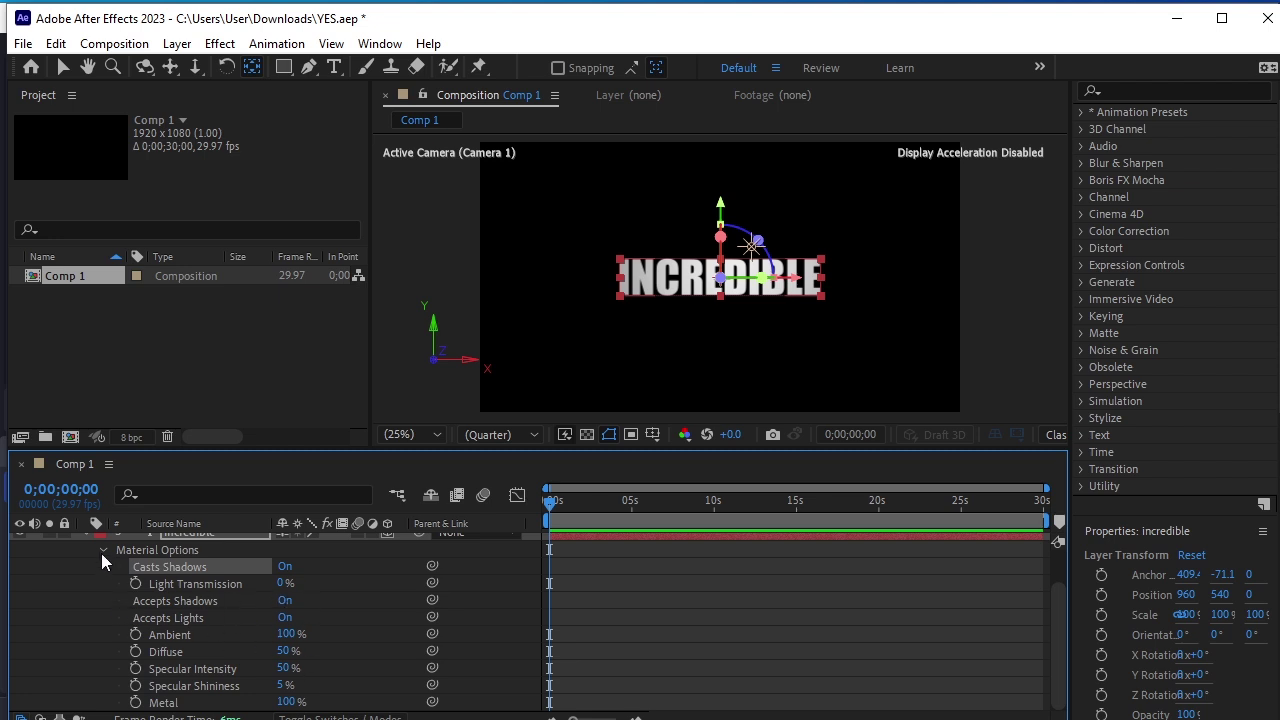
pyautogui.scroll(2, 101, 553)
pyautogui.click(84, 574)
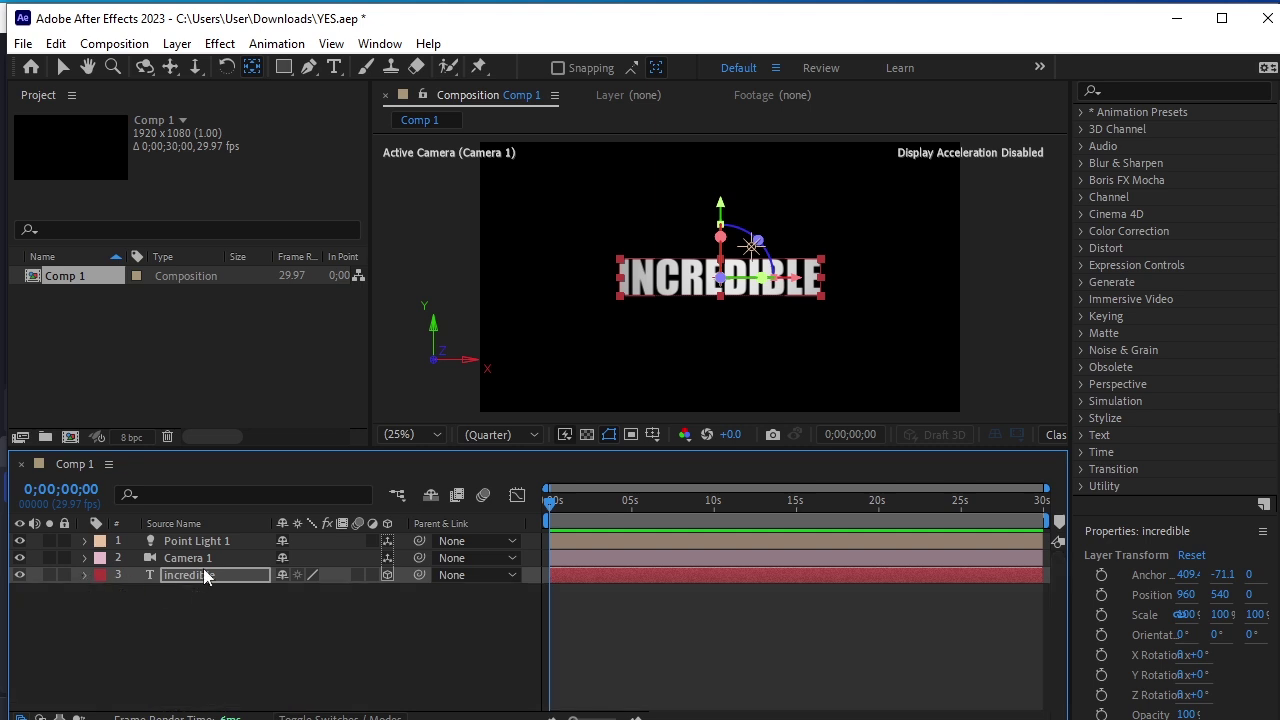
# Give Camera 1's Position a wiggle(0.5, 30) expression
pyautogui.click(194, 557)
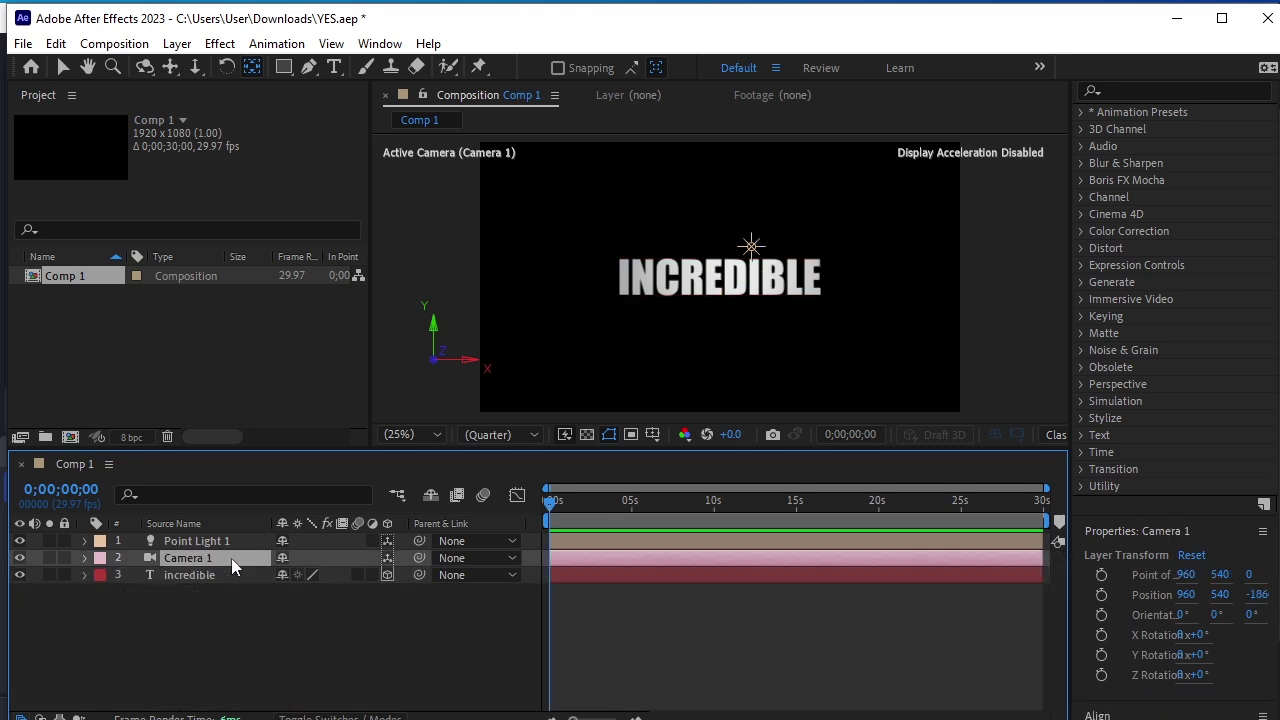
pyautogui.press('p')
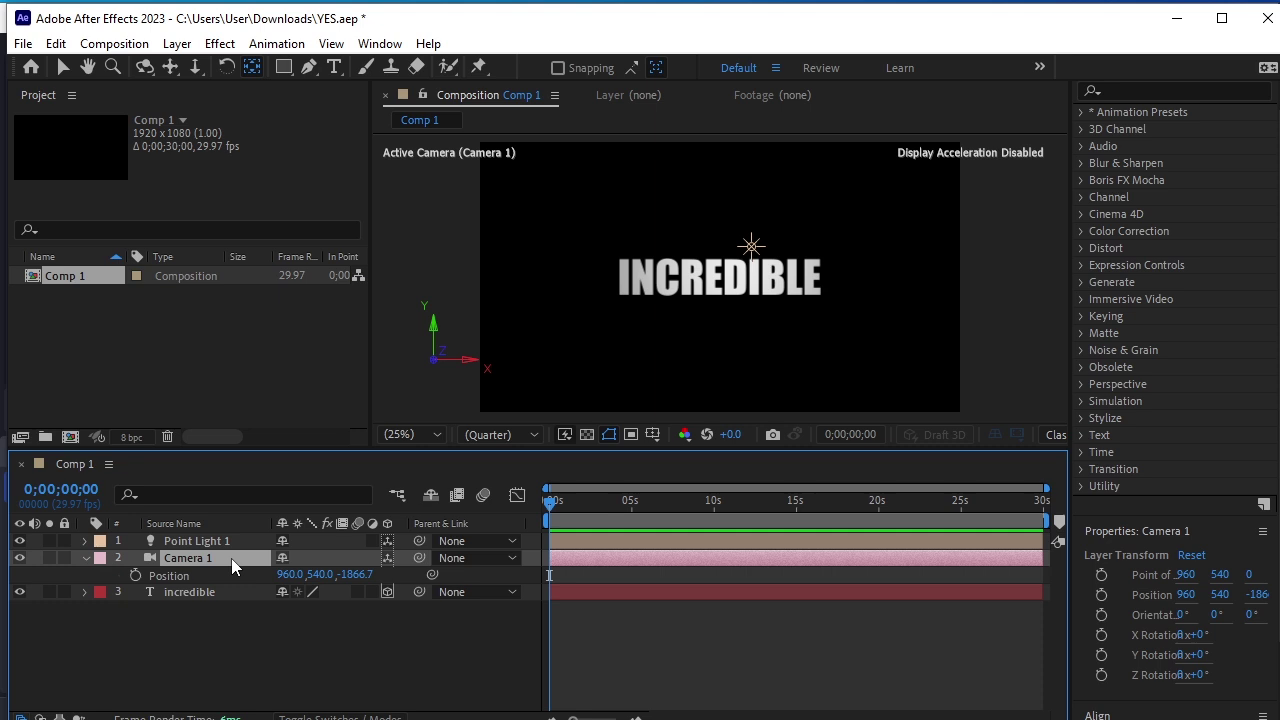
pyautogui.hotkey('shift', 'r')
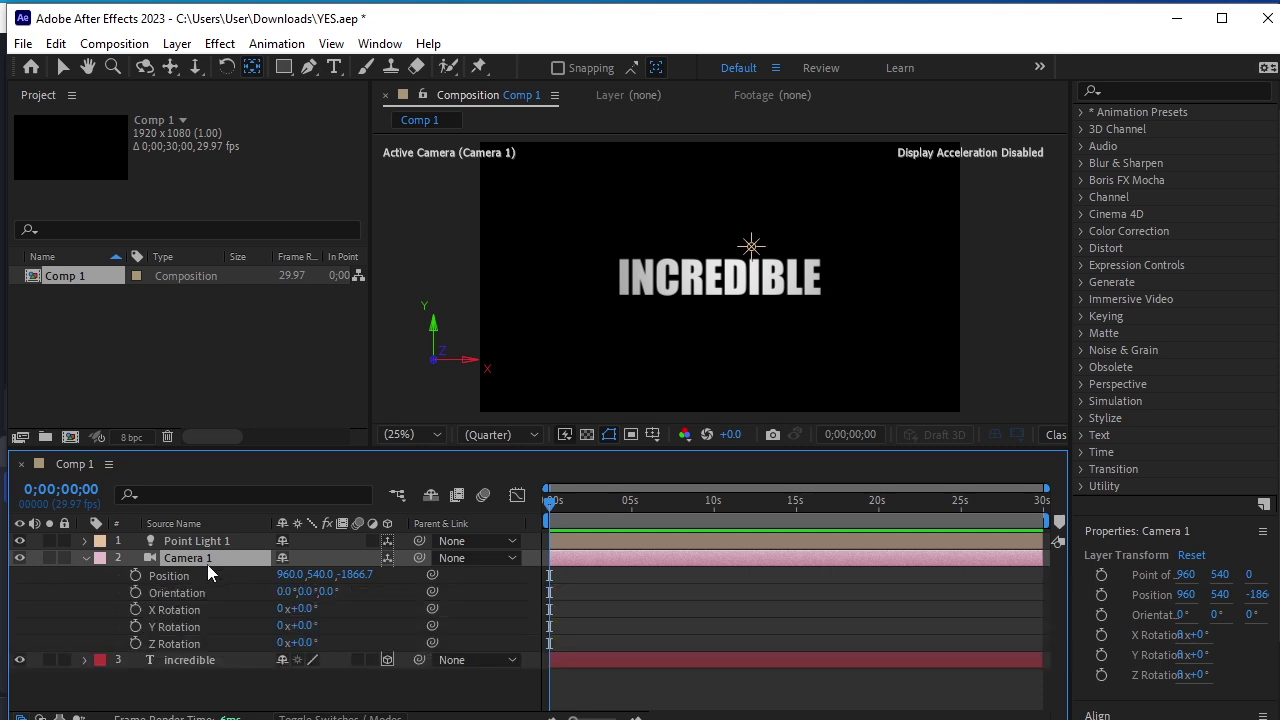
pyautogui.keyDown('alt'); pyautogui.click(135, 576); pyautogui.keyUp('alt')
pyautogui.write('w')
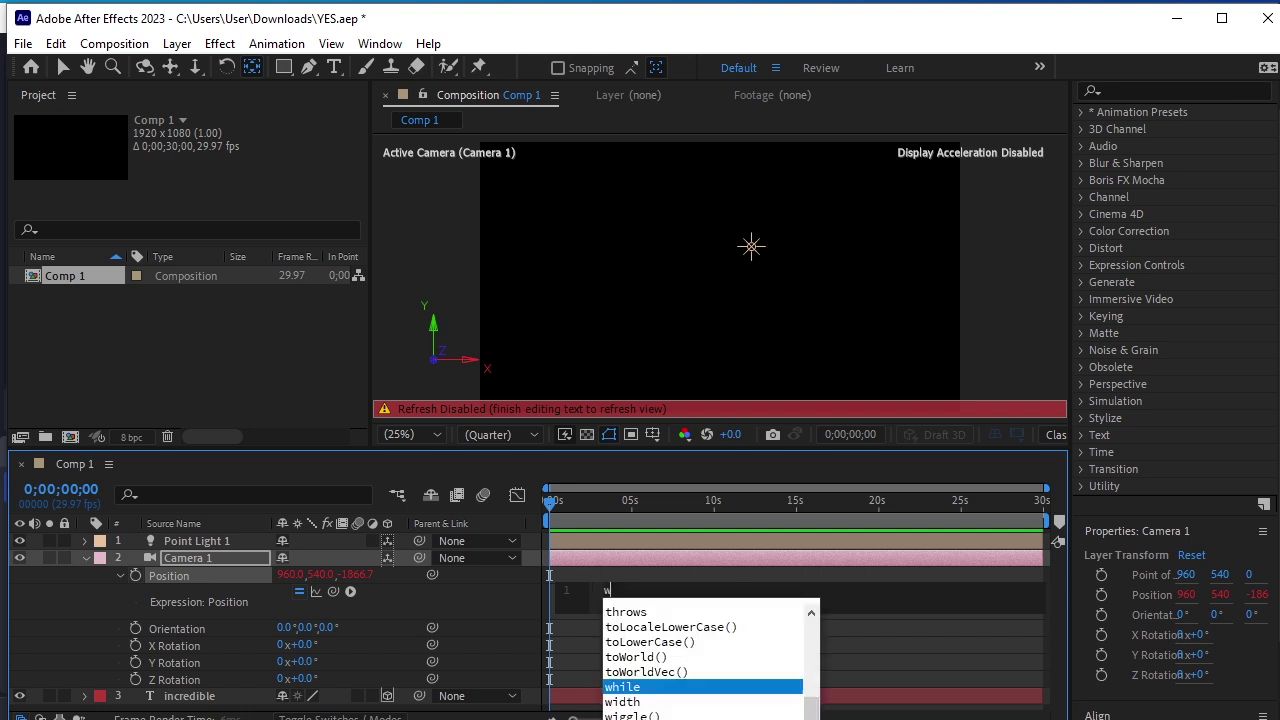
pyautogui.write('iggl')
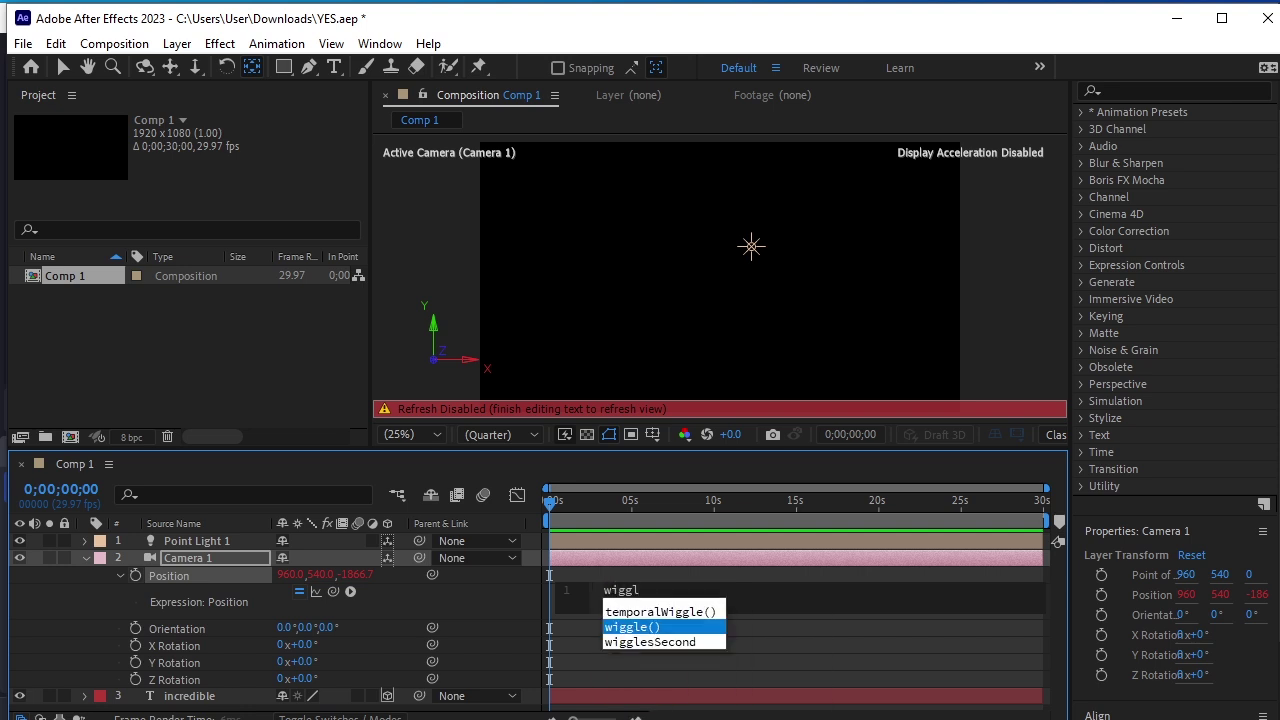
pyautogui.click(660, 624)
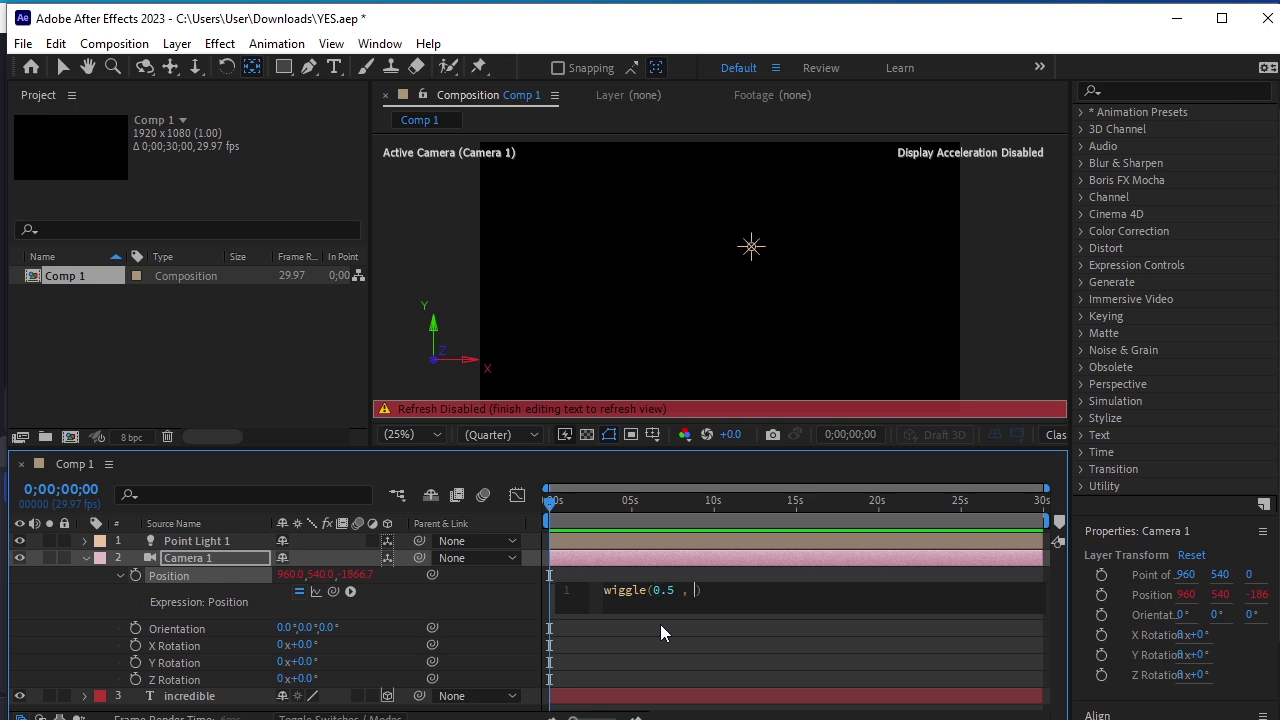
pyautogui.write('30')
# Add a wiggle(0.2, 5) expression to Camera 1's Y Rotation
pyautogui.click(221, 666)
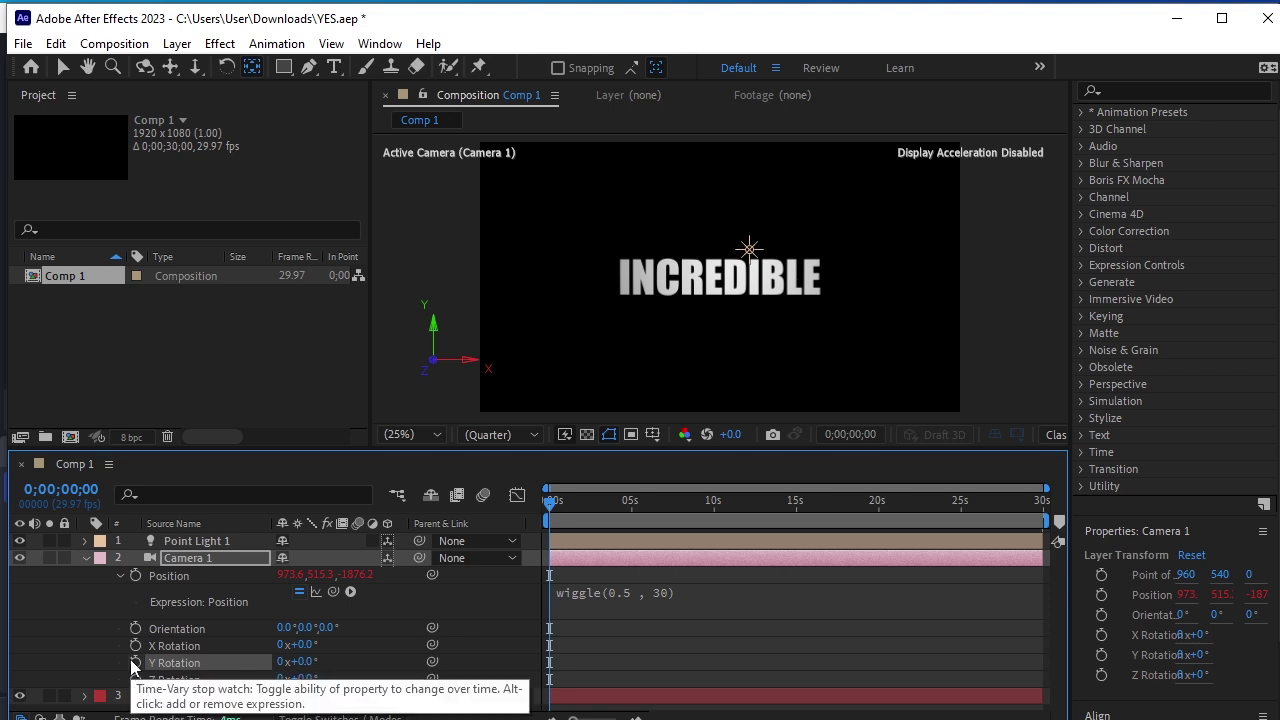
pyautogui.keyDown('alt'); pyautogui.click(134, 663); pyautogui.keyUp('alt')
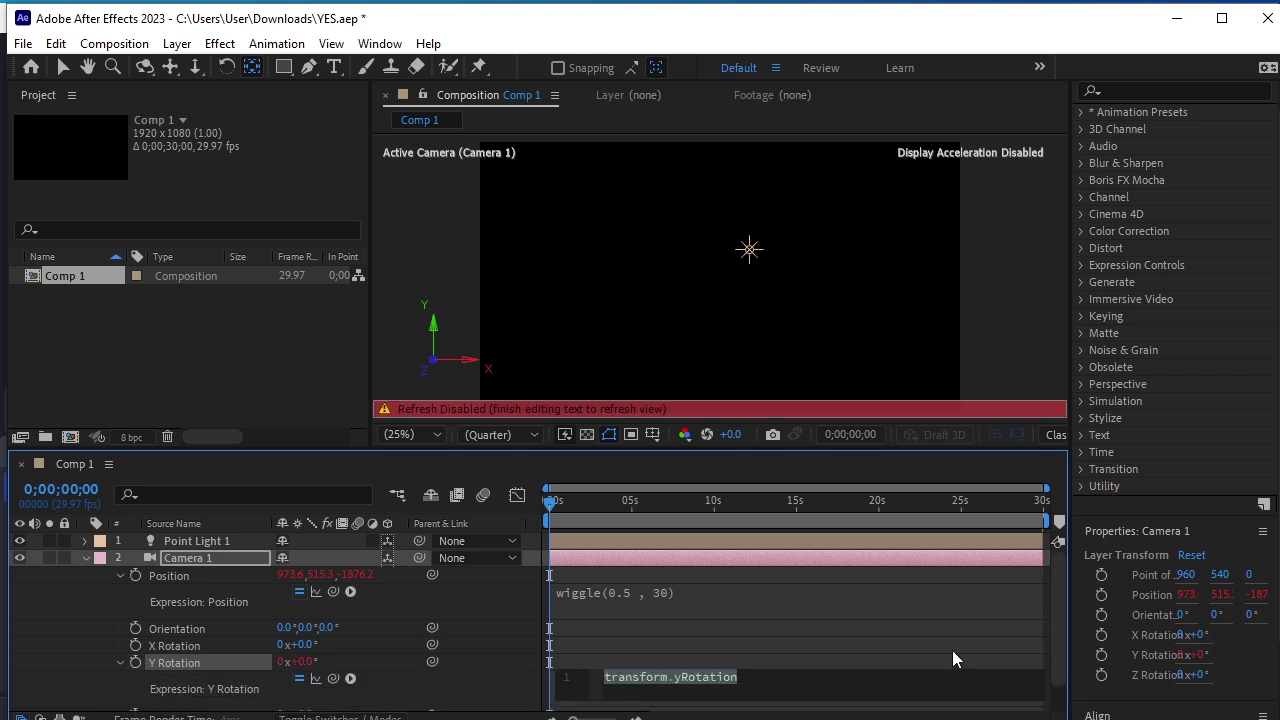
pyautogui.write('wigg')
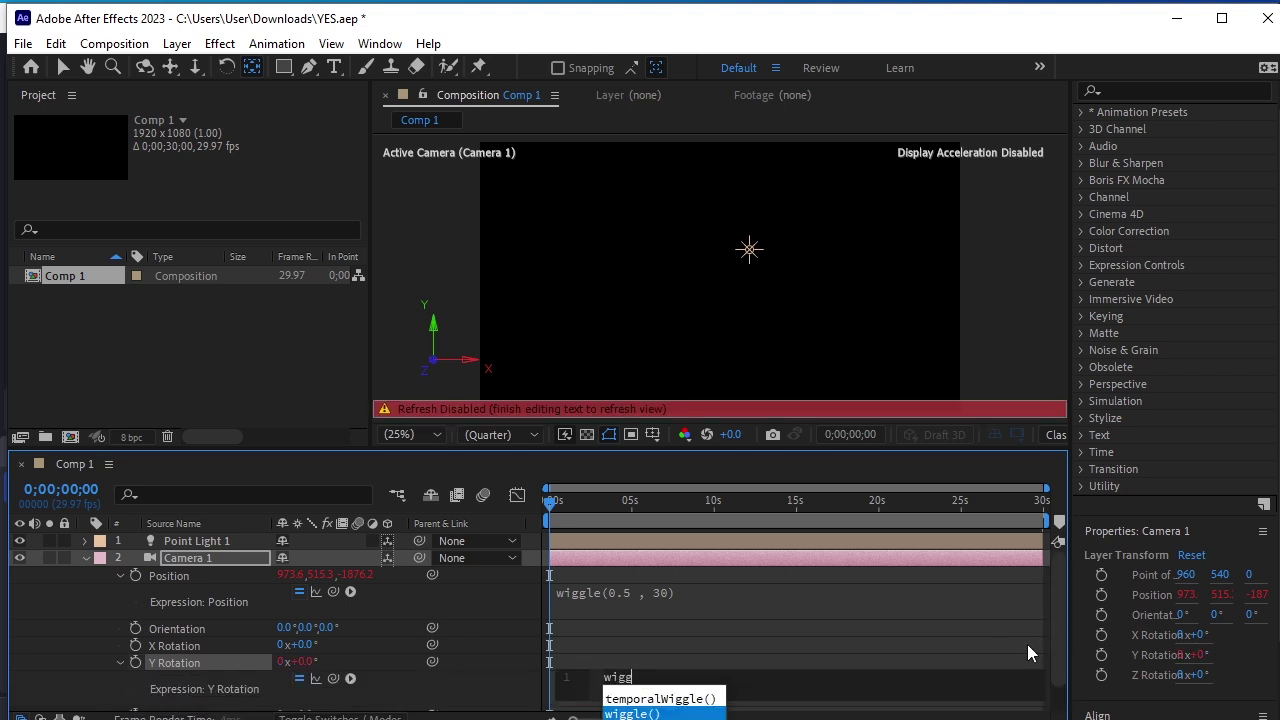
pyautogui.write('le')
pyautogui.press('Return')
pyautogui.write('0.')
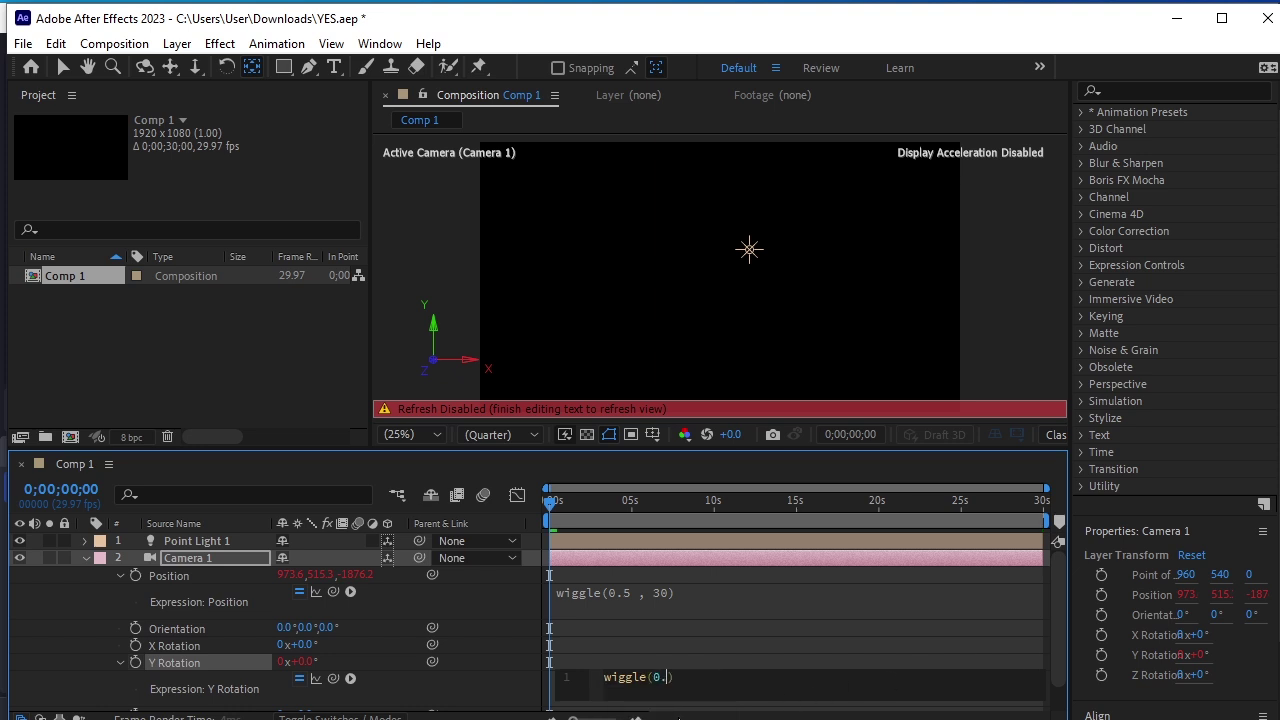
pyautogui.write('2, 5')
pyautogui.click(734, 637)
# Preview the camera wiggle, then collapse the Camera 1 layer
pyautogui.press('space')
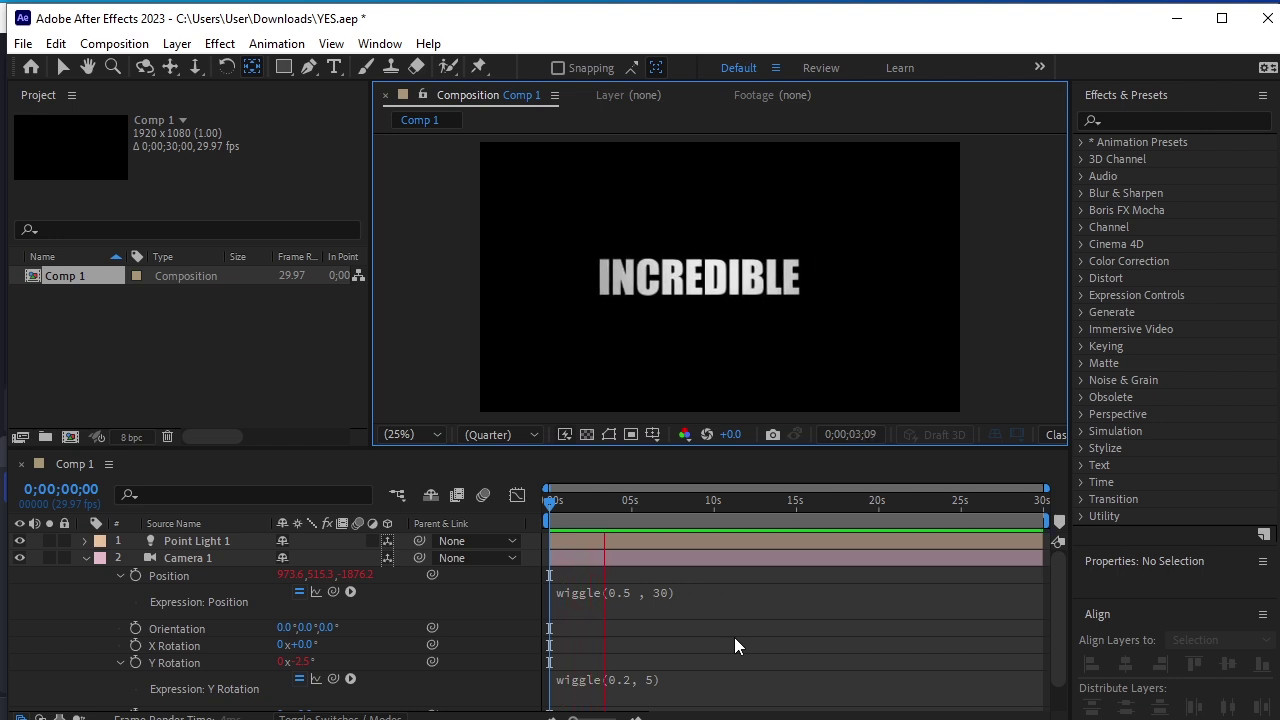
pyautogui.press('space')
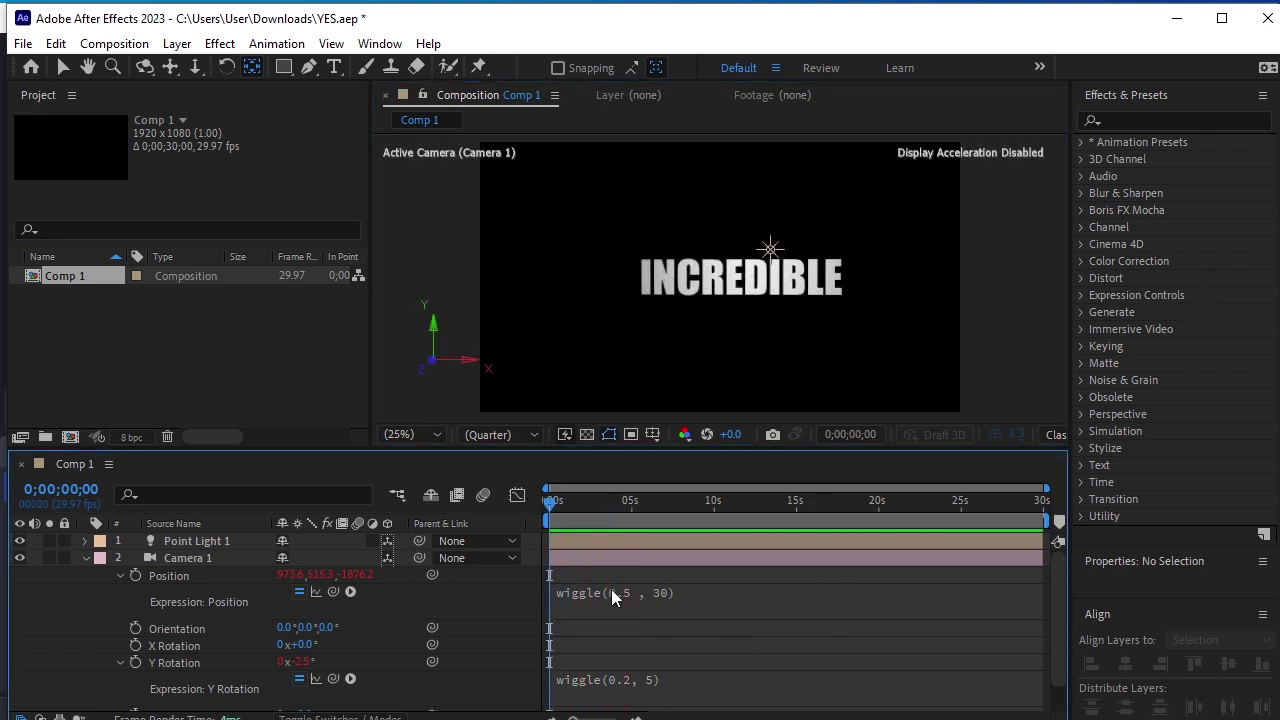
pyautogui.click(85, 558)
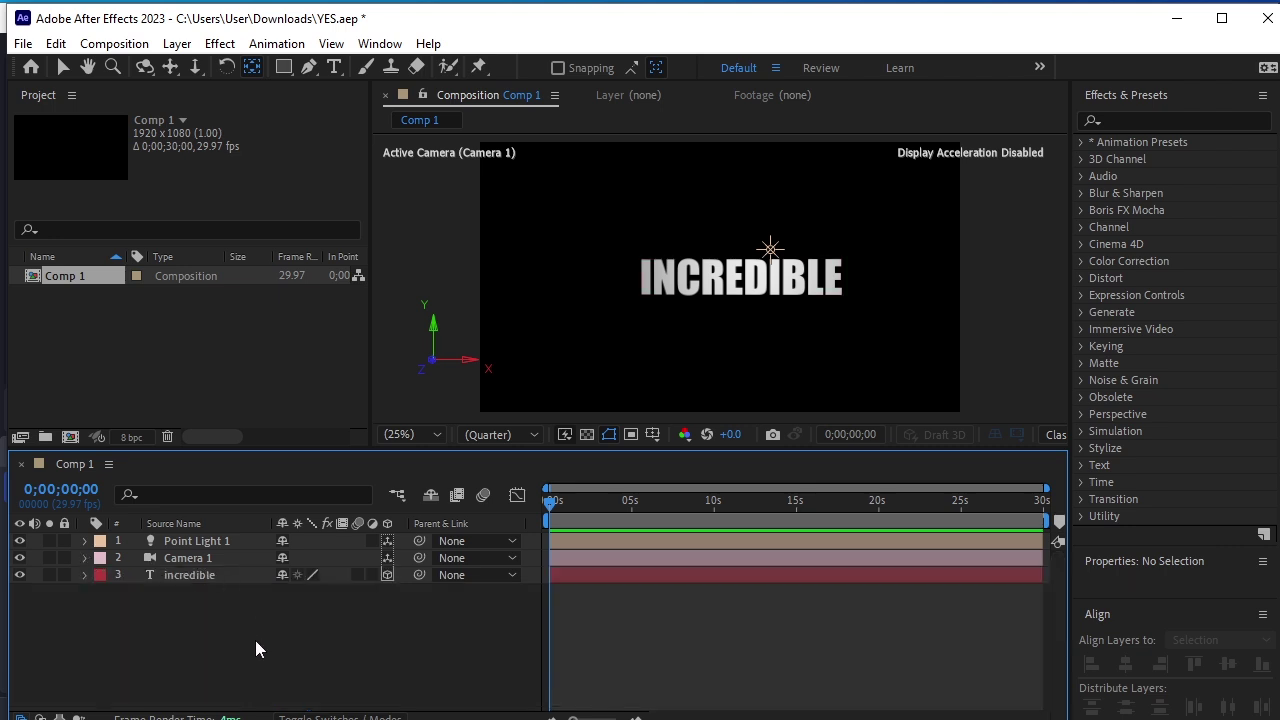
# Turn on Camera 1's Depth of Field, focus distance about 2000.7, aperture 72.7
pyautogui.click(201, 556)
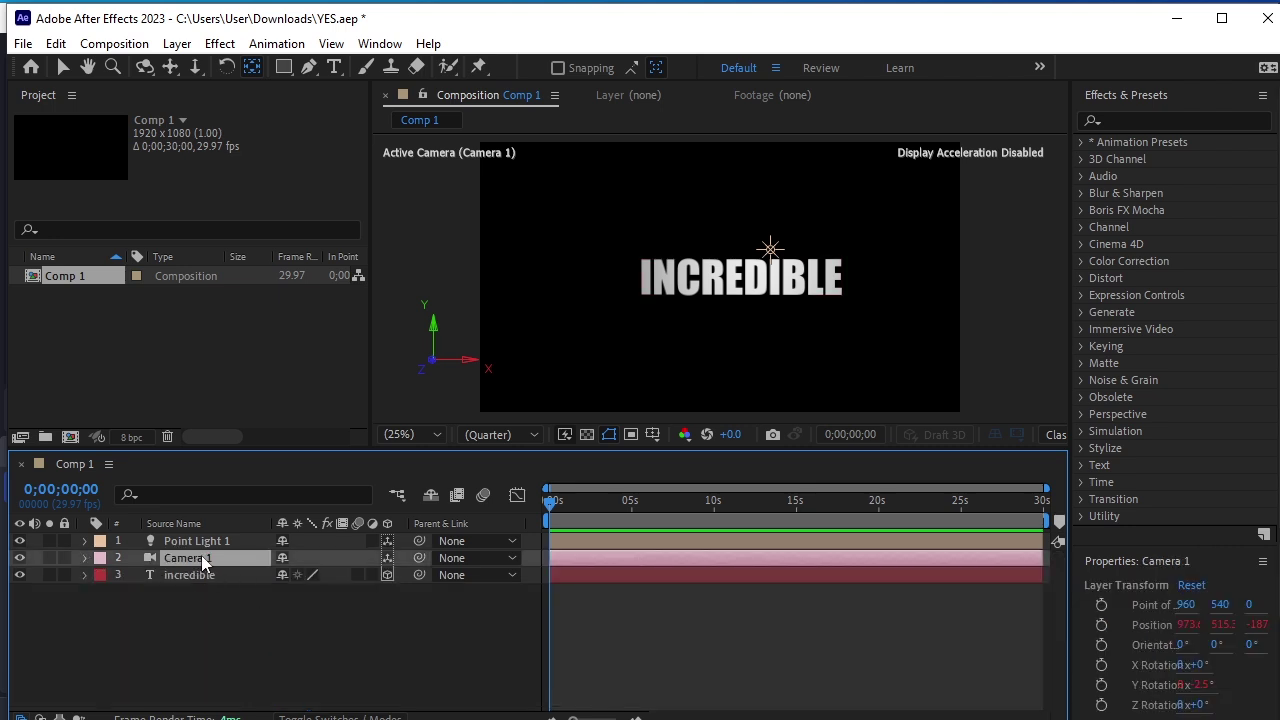
pyautogui.press('a')
pyautogui.press('a')
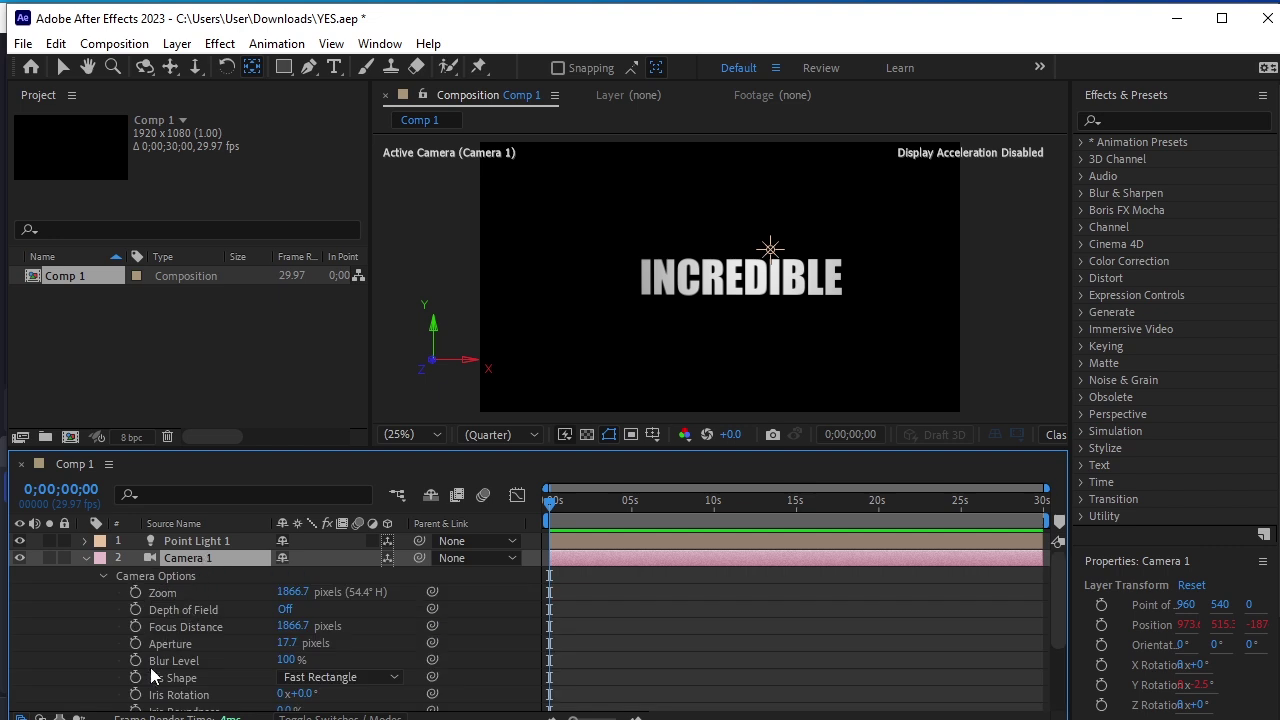
pyautogui.click(285, 609)
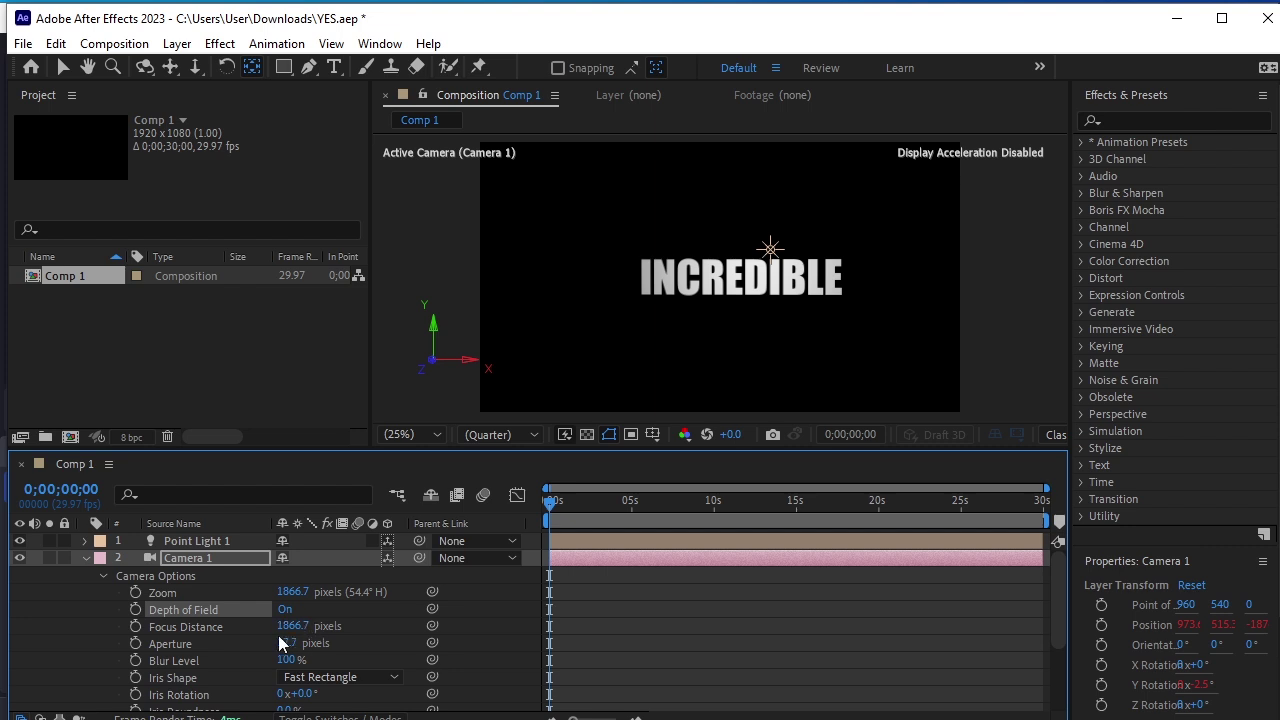
pyautogui.moveTo(285, 626); pyautogui.dragTo(241, 649)
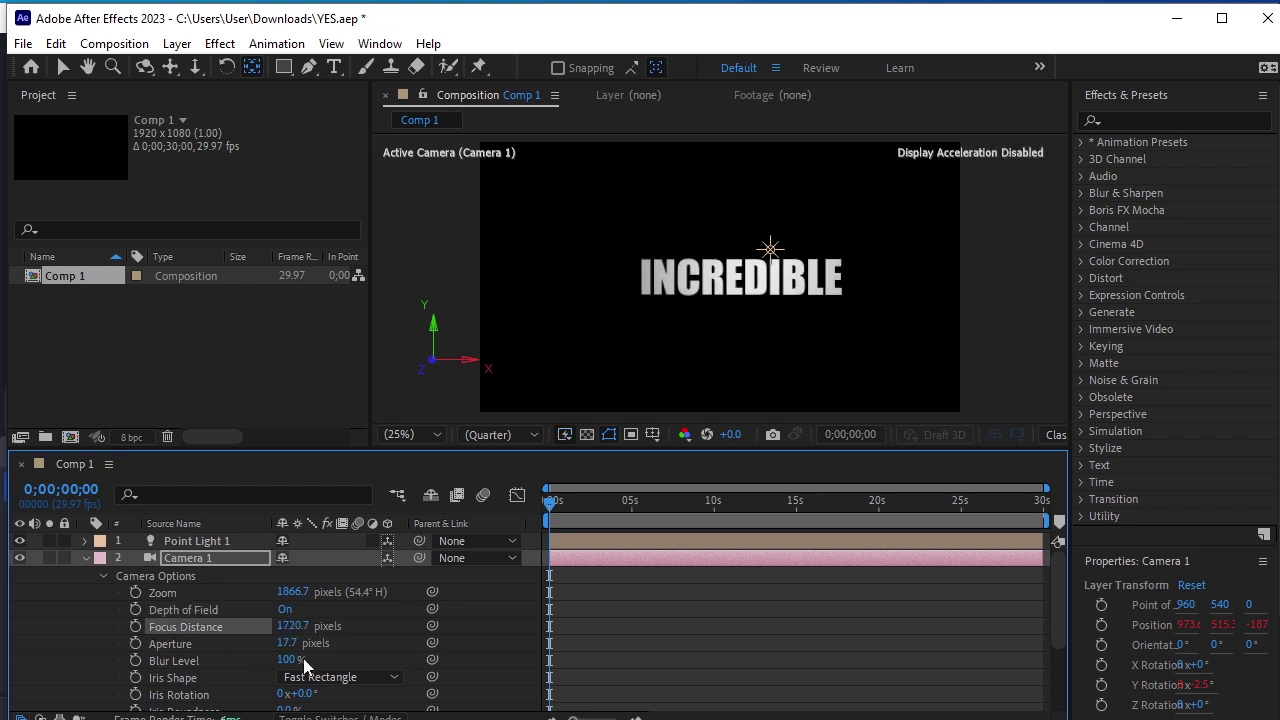
pyautogui.moveTo(293, 626)
pyautogui.mouseDown()
pyautogui.moveTo(125, 627)
pyautogui.moveTo(448, 630)
pyautogui.mouseUp()
pyautogui.click(279, 640)
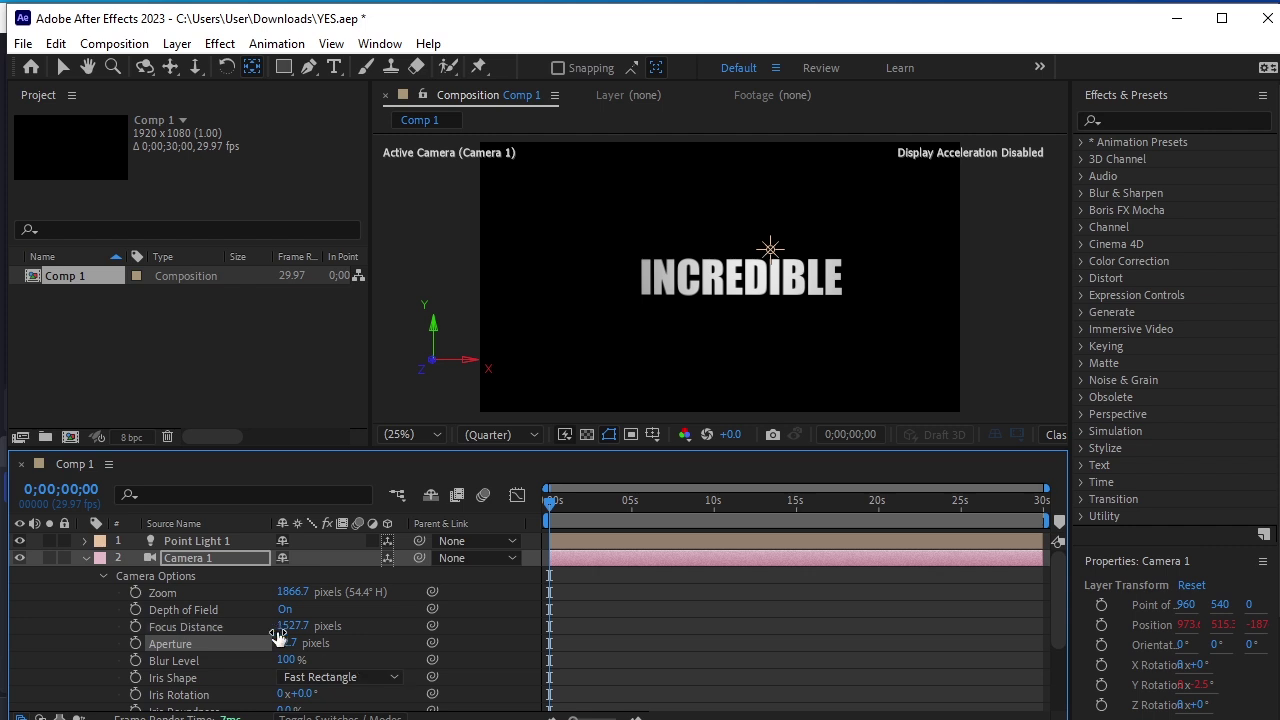
pyautogui.moveTo(292, 626); pyautogui.dragTo(774, 635)
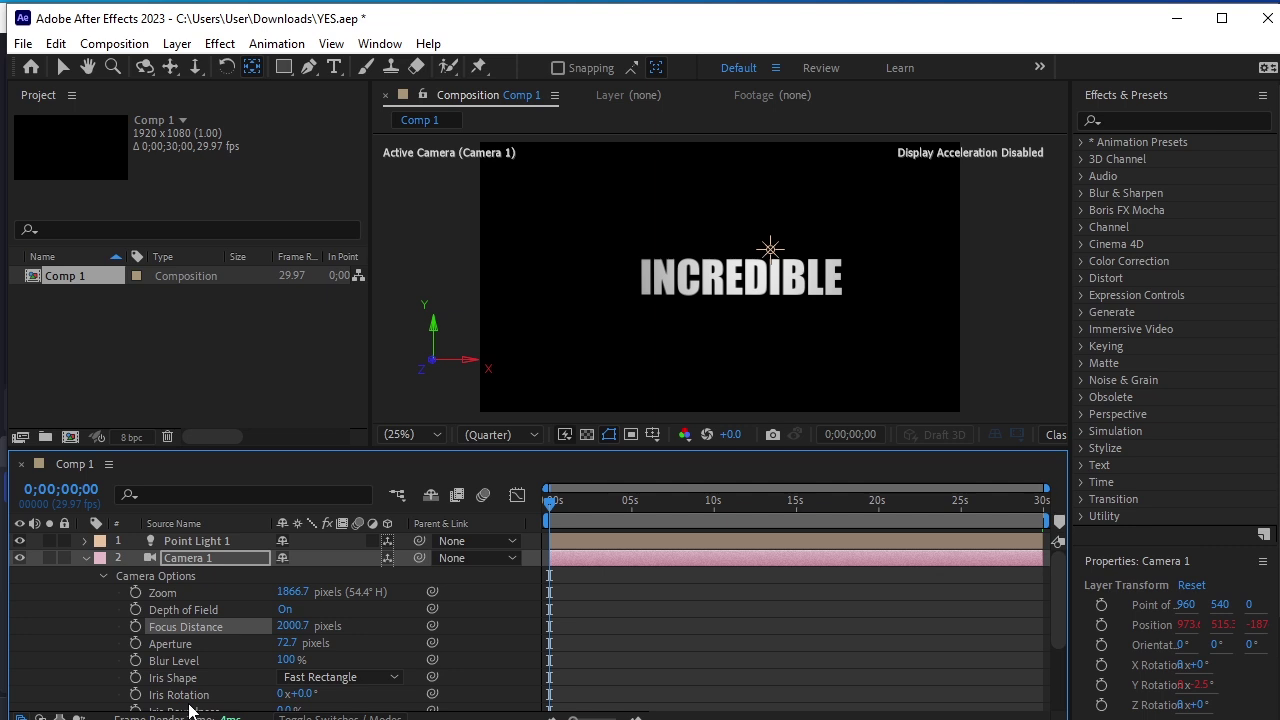
# Keyframe the INCREDIBLE text's opacity from 1% at the start to 100% ten frames later
pyautogui.click(85, 557)
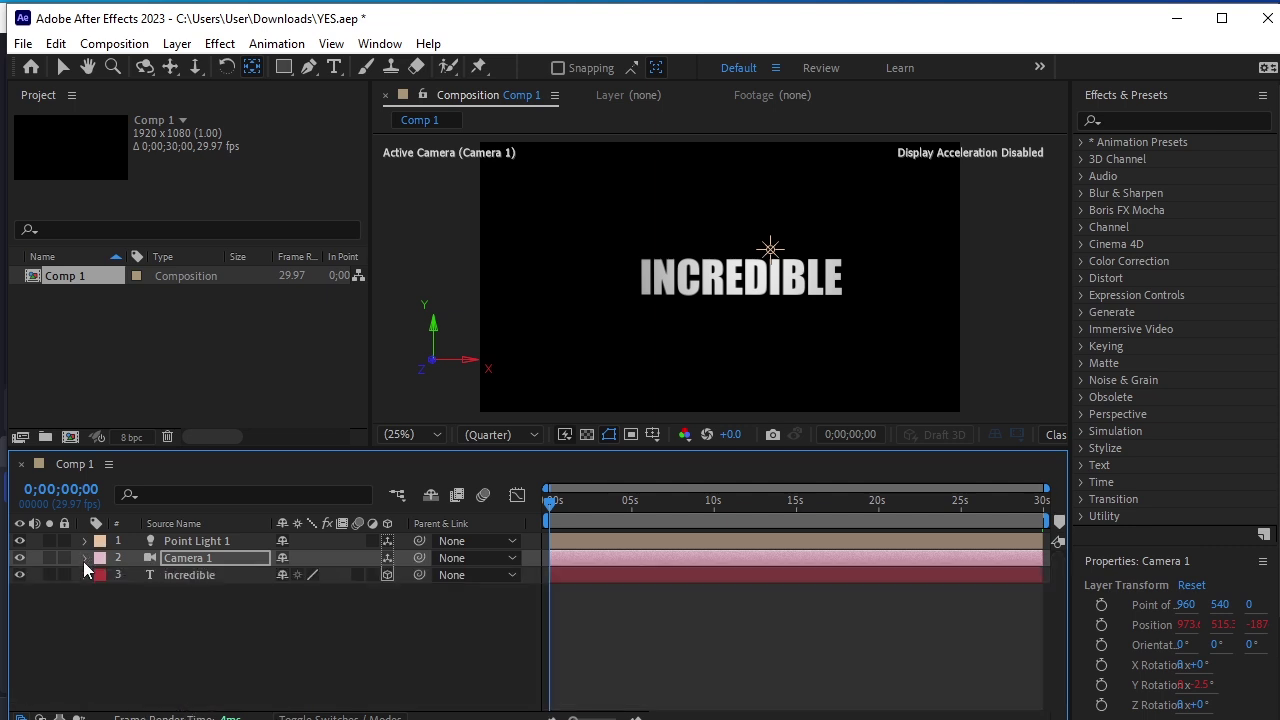
pyautogui.click(218, 577)
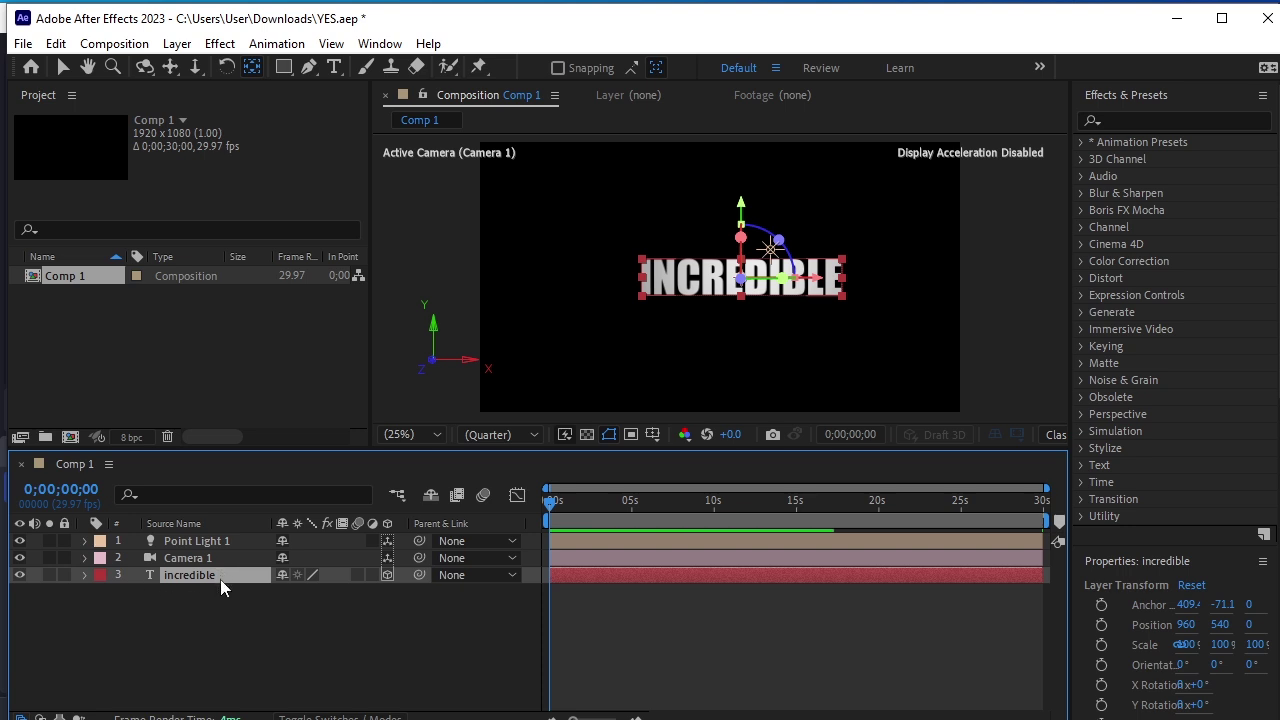
pyautogui.press('t')
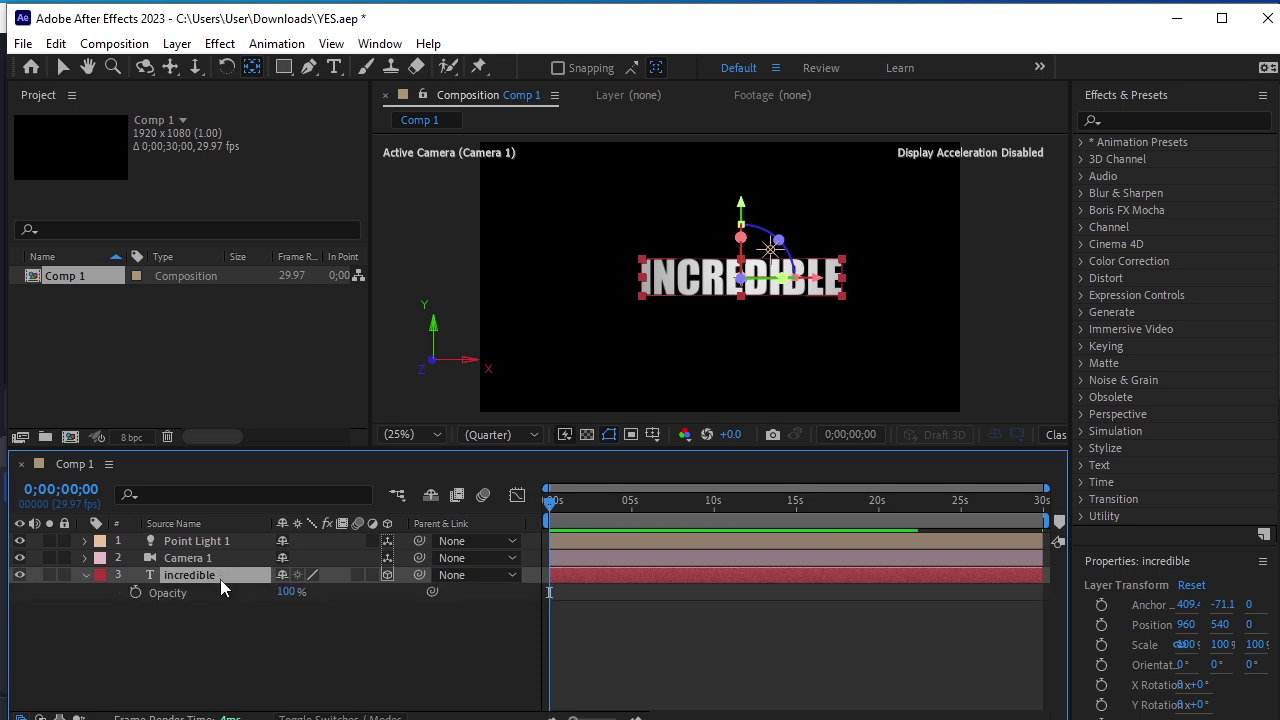
pyautogui.hotkey('shift', 'r')
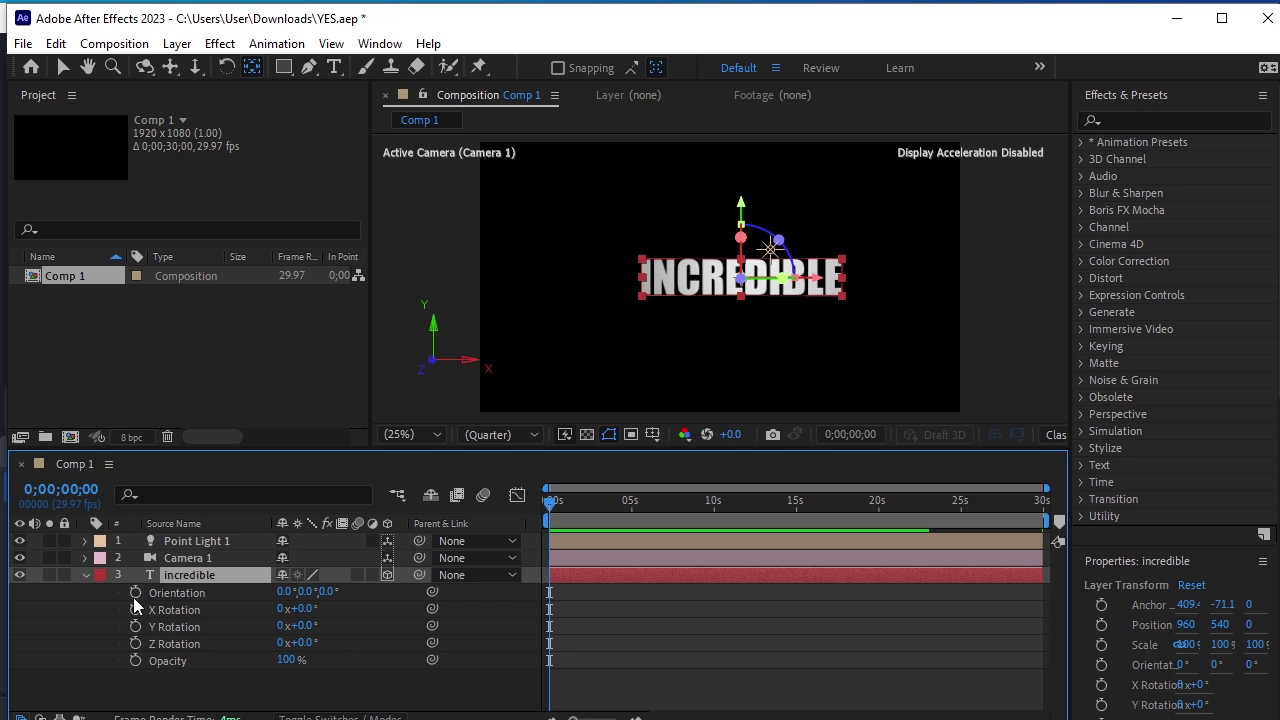
pyautogui.click(135, 662)
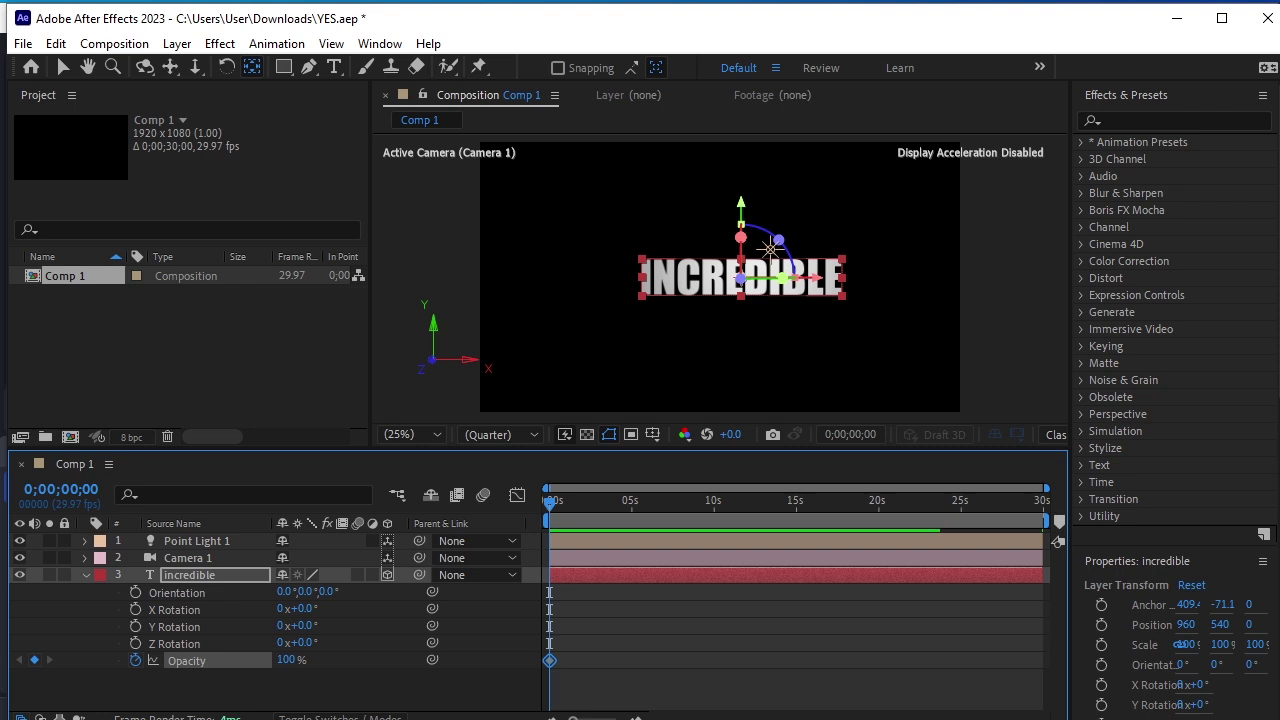
pyautogui.hotkey('shift', 'pagedown')
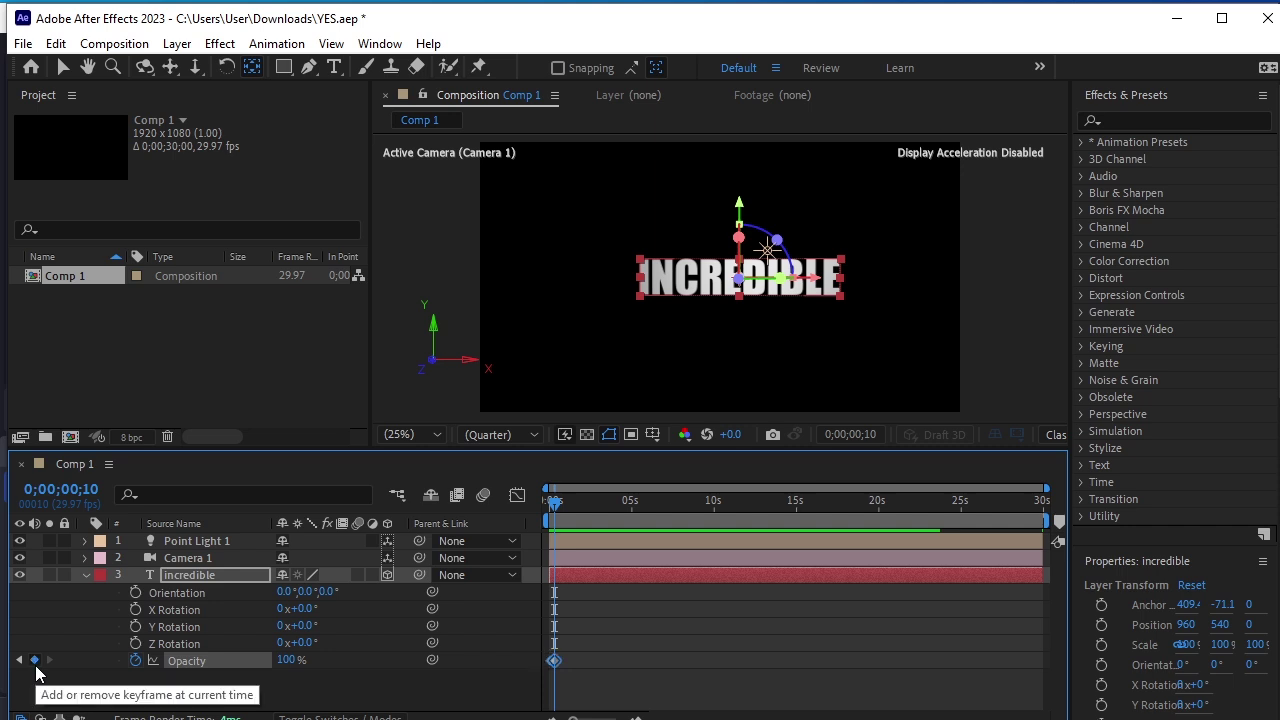
pyautogui.click(19, 660)
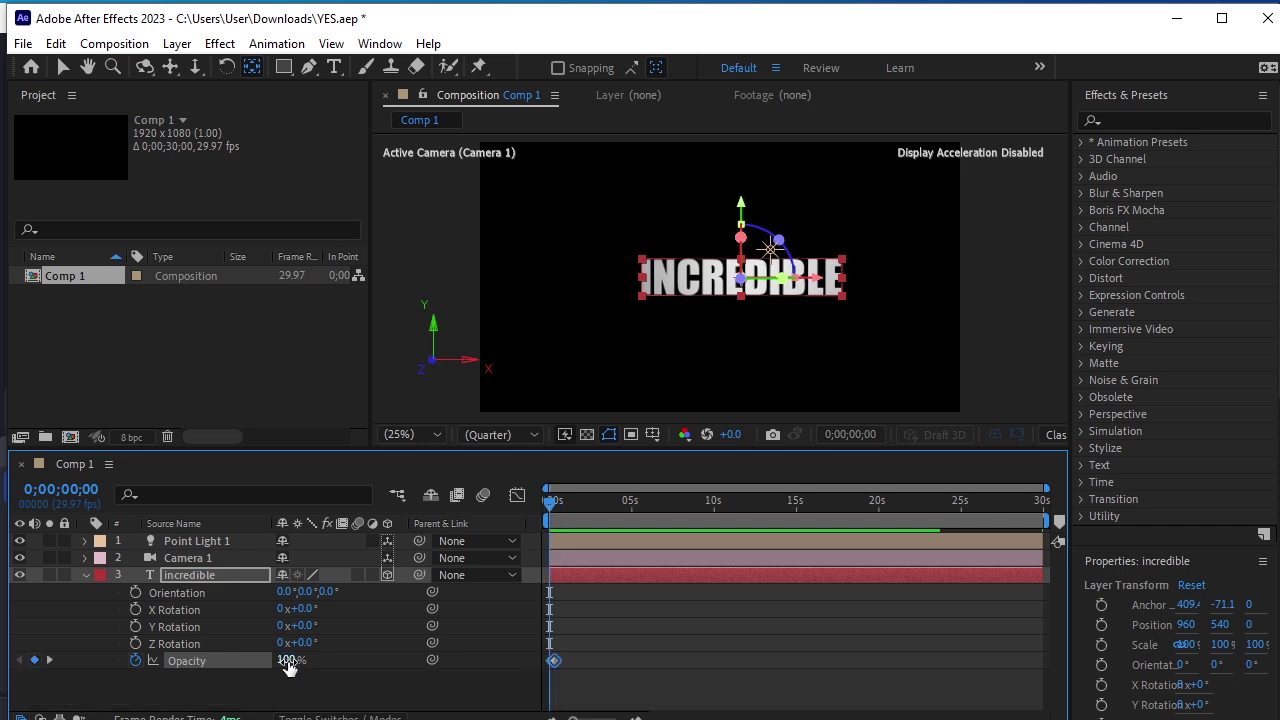
pyautogui.moveTo(213, 662); pyautogui.dragTo(4, 662)
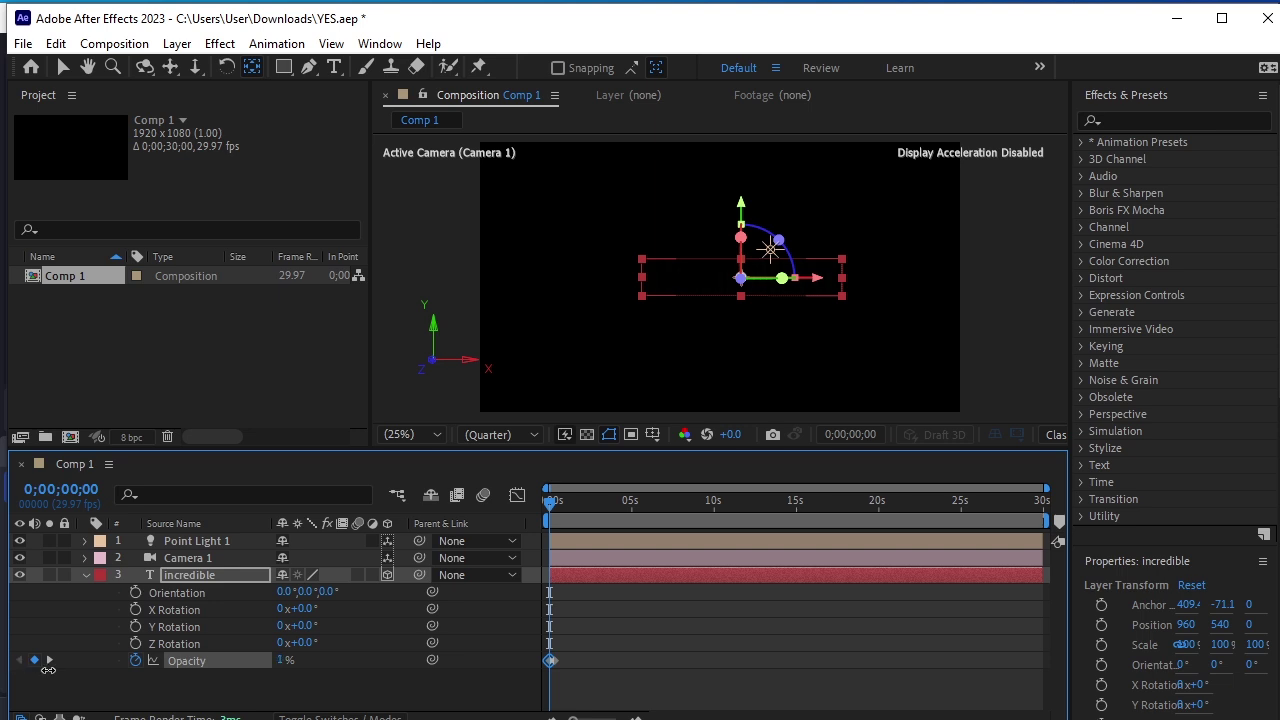
# Preview the fade-in, zooming the timeline in on the first seconds
pyautogui.press('space')
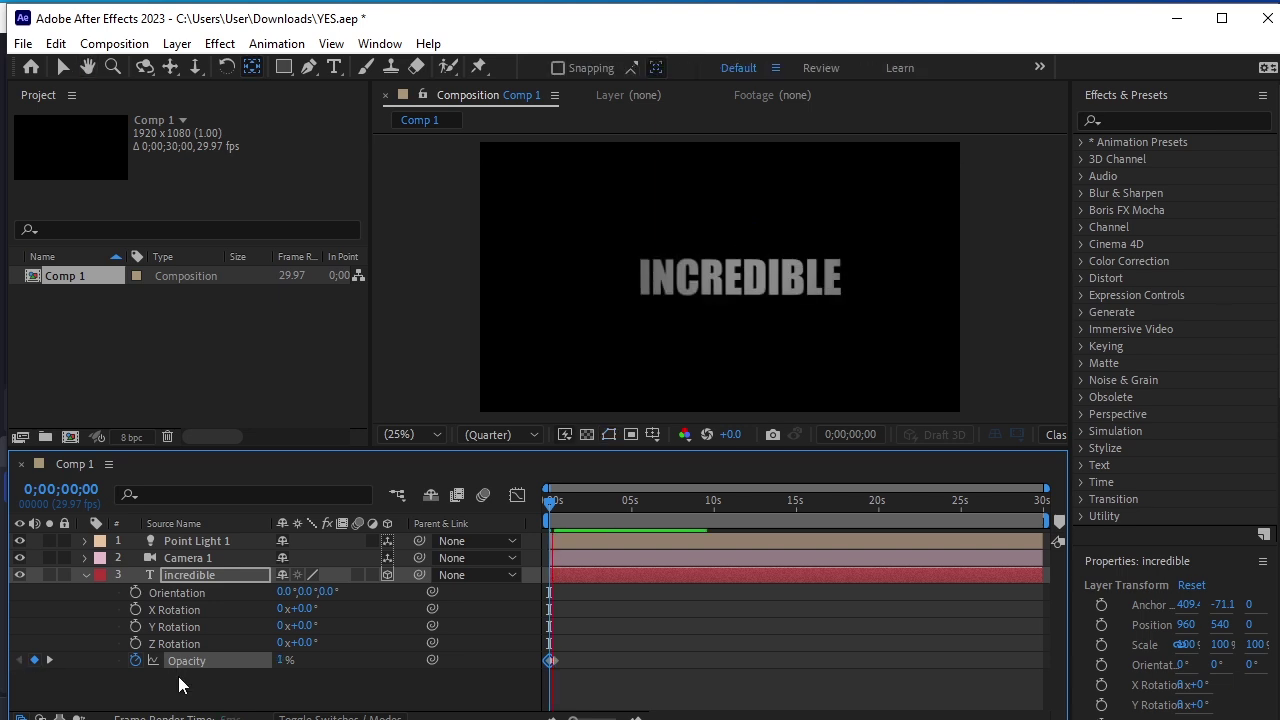
pyautogui.click(578, 505)
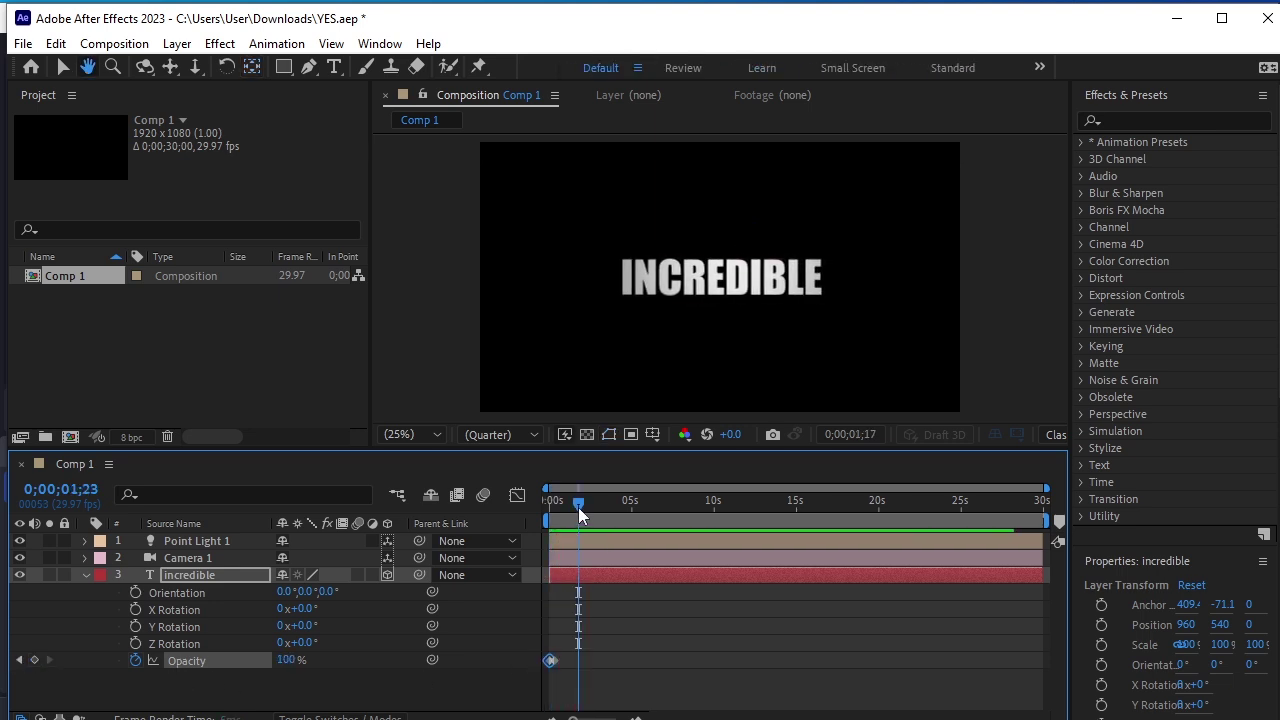
pyautogui.press('Home')
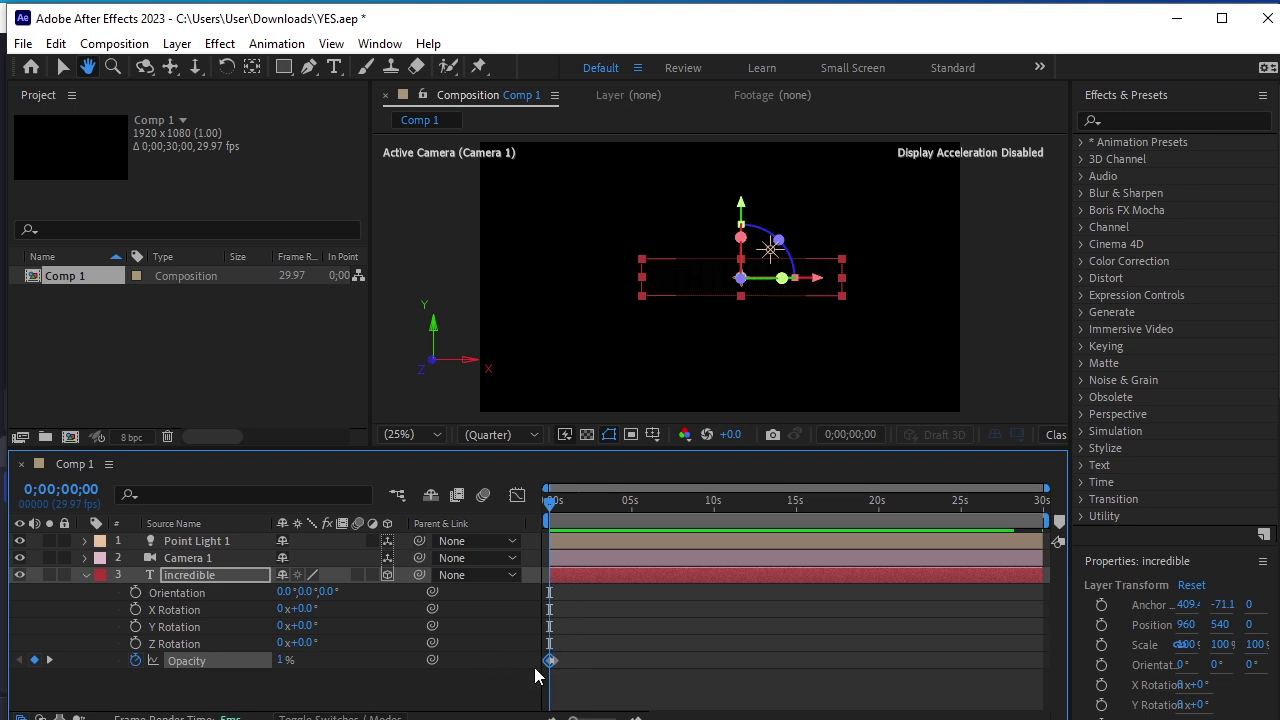
pyautogui.press('=')
pyautogui.press('space')
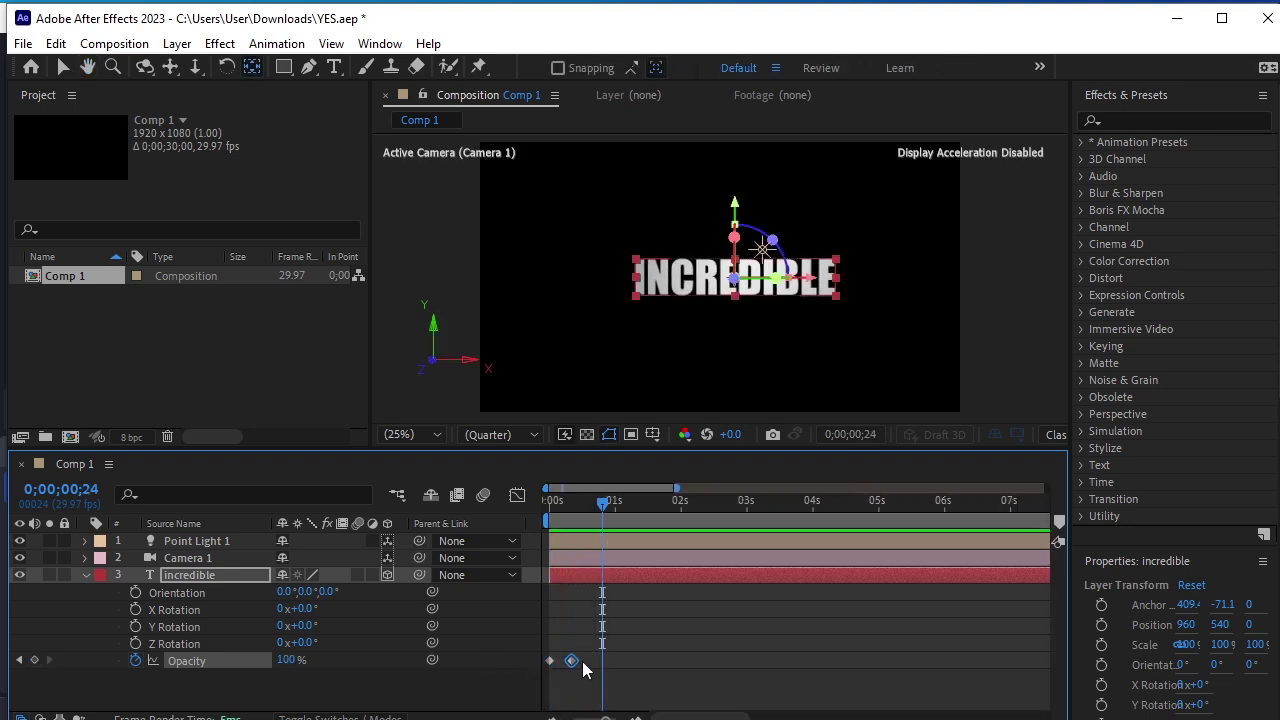
# Move the 100% opacity keyframe to about one second and preview the slower fade
pyautogui.moveTo(610, 662); pyautogui.dragTo(616, 662)
pyautogui.click(611, 500)
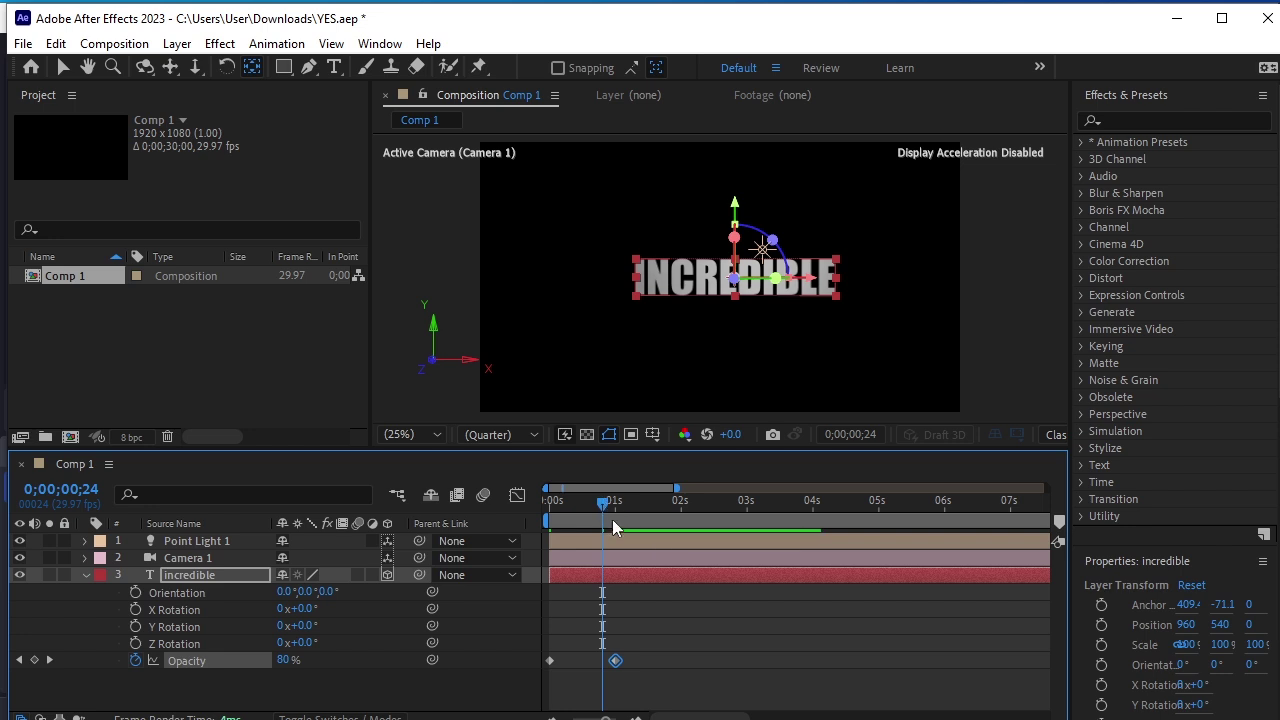
pyautogui.press('Home')
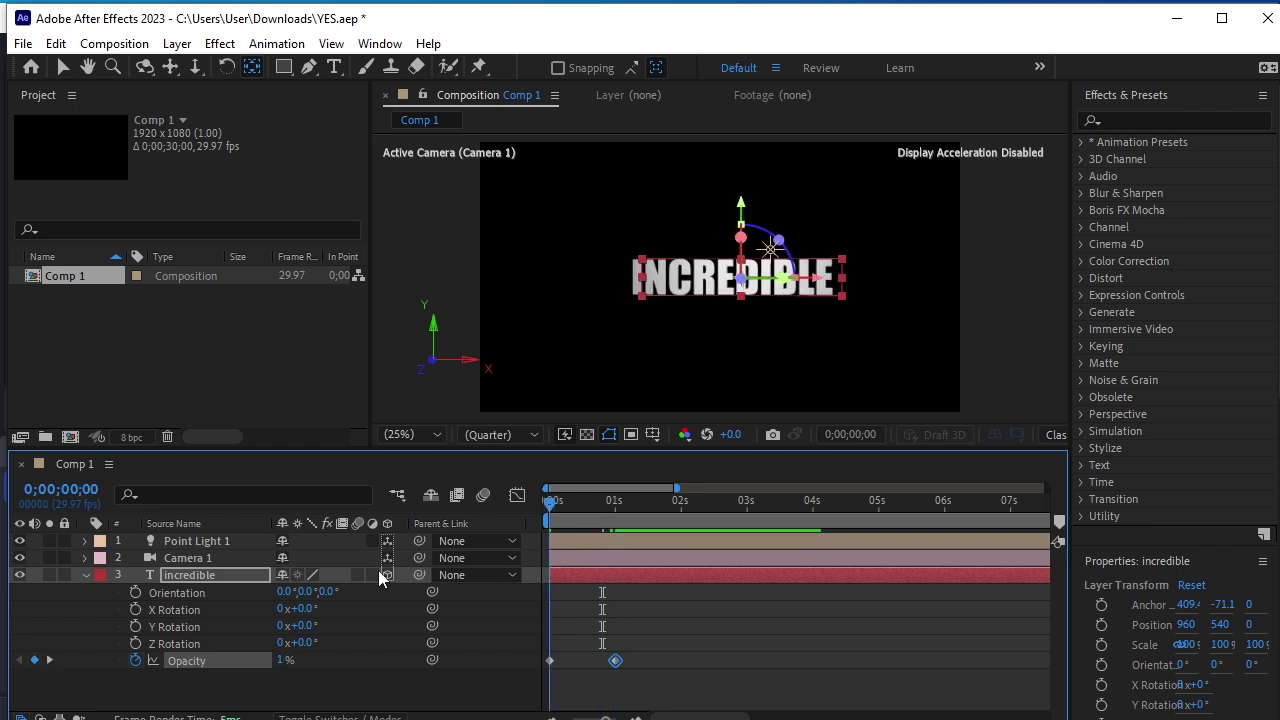
pyautogui.press('space')
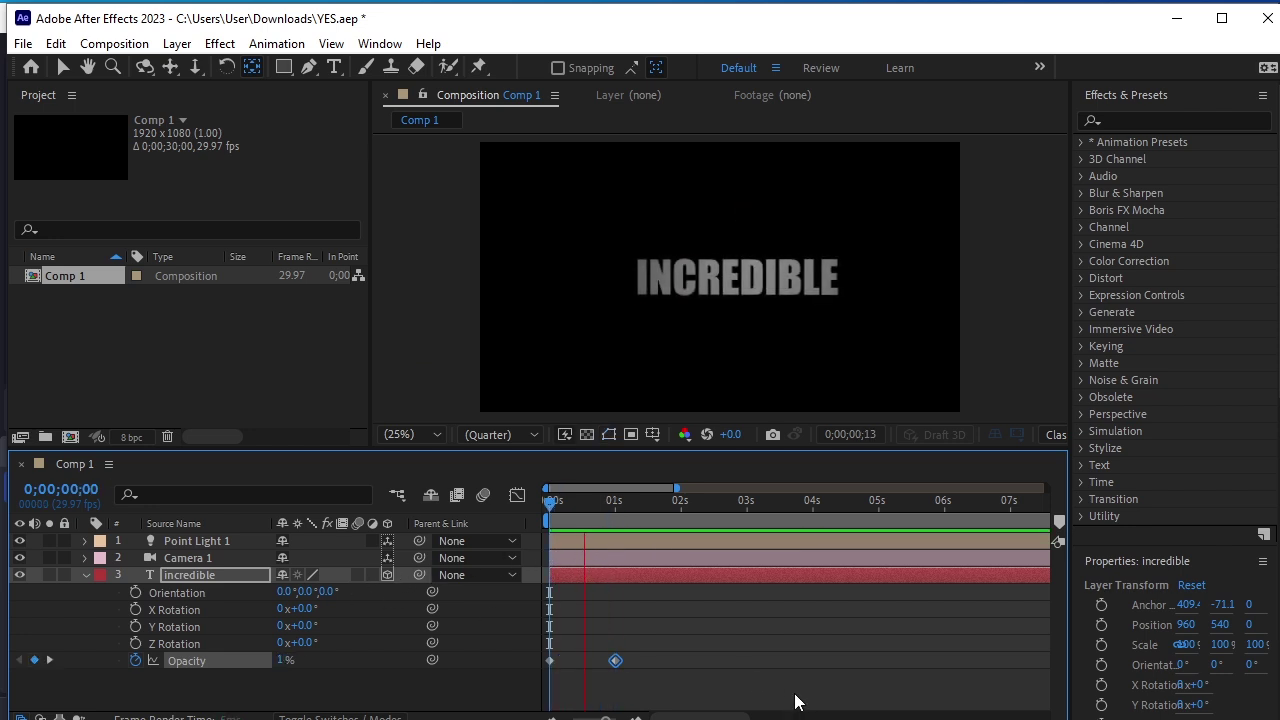
pyautogui.click(681, 501)
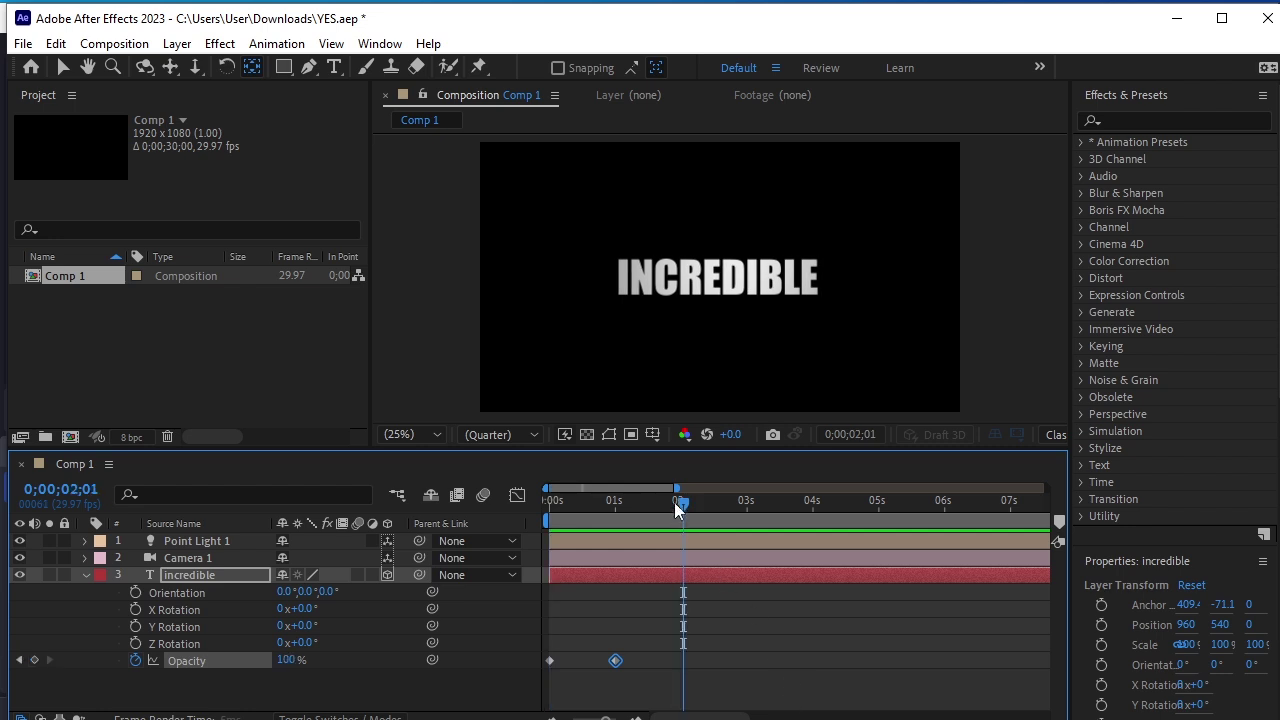
# Start animating INCREDIBLE's Y Rotation with a +25° keyframe at 0;17
pyautogui.press('Home')
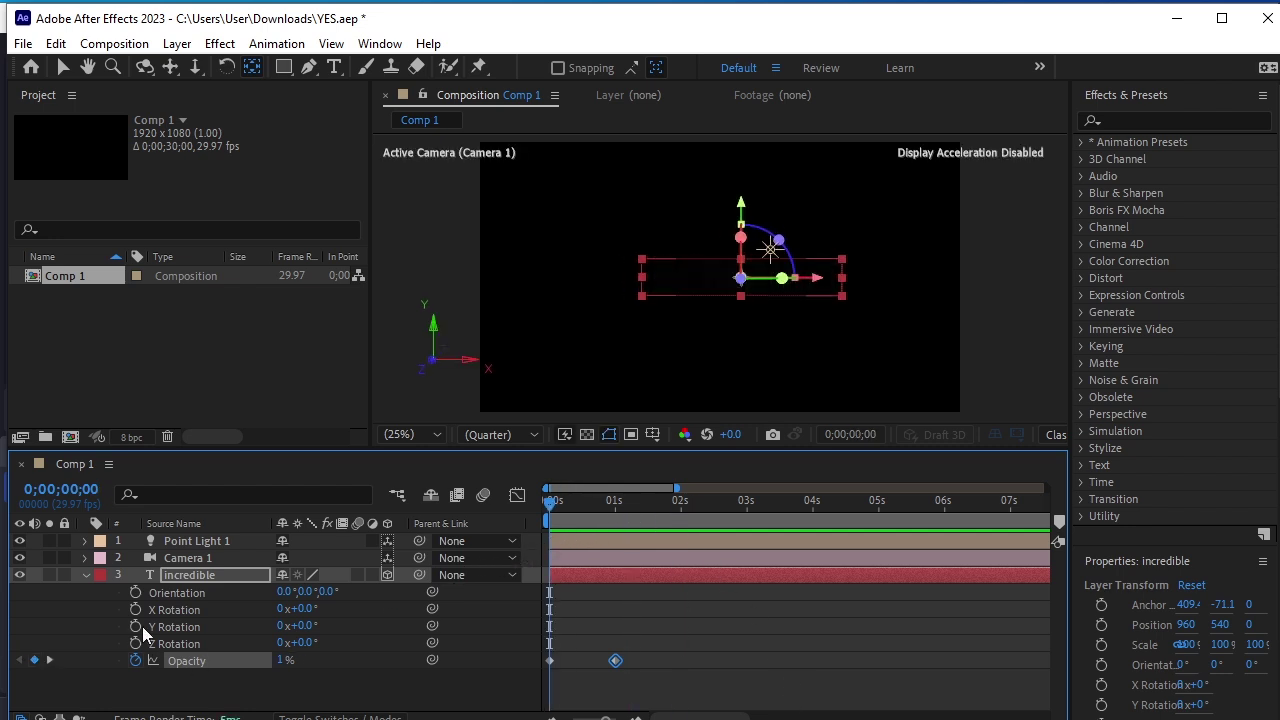
pyautogui.moveTo(551, 512); pyautogui.dragTo(586, 512)
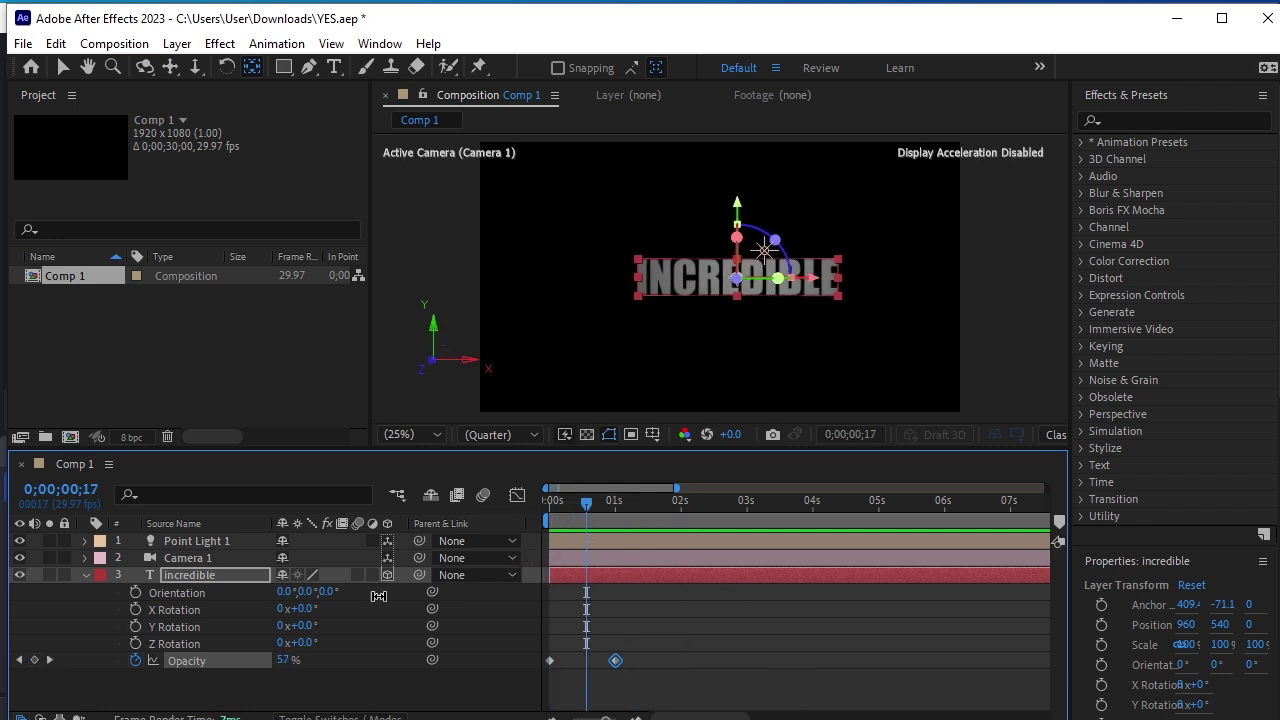
pyautogui.click(135, 627)
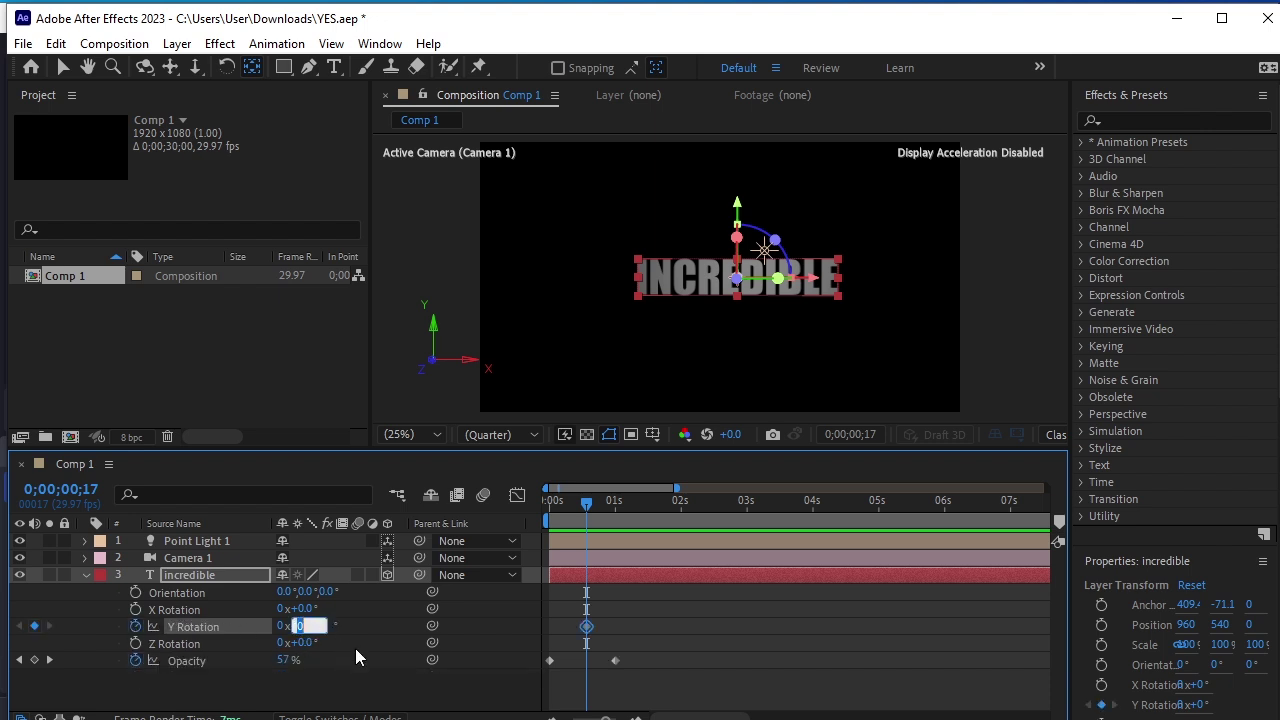
pyautogui.write('25')
pyautogui.press('Return')
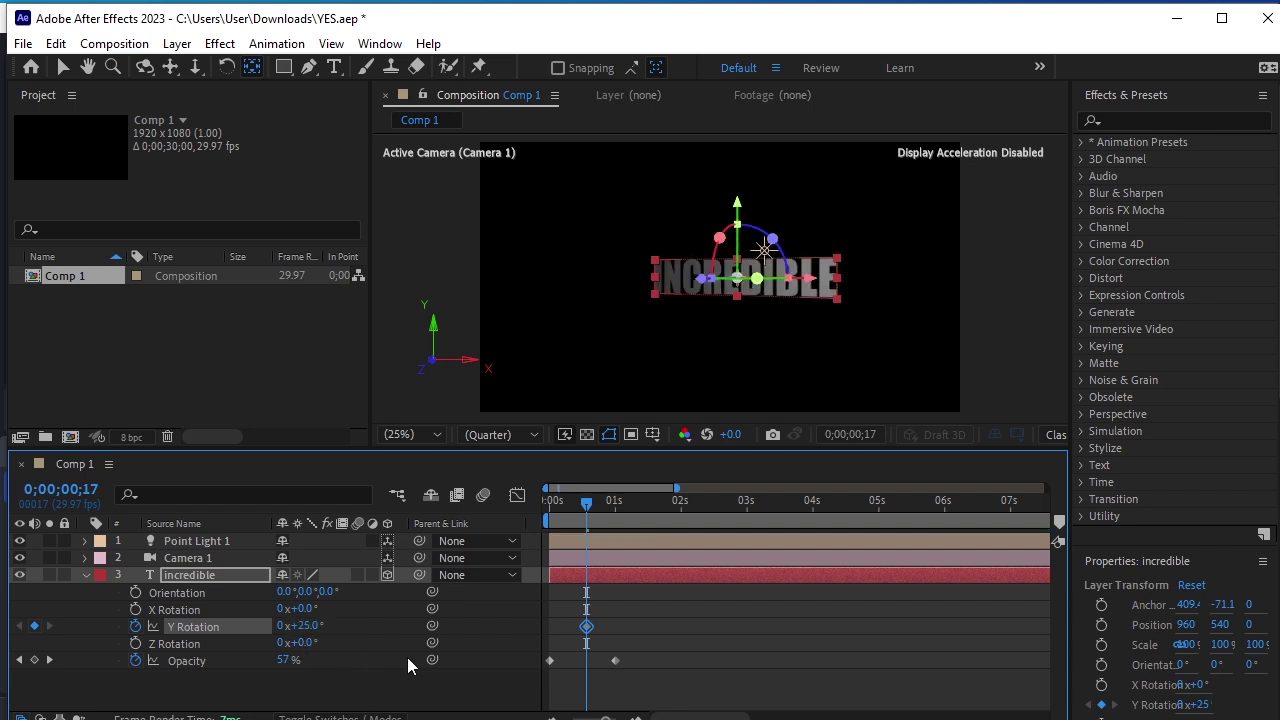
# Add a 0° Y Rotation keyframe twenty frames later, at 1;17
pyautogui.hotkey('shift', 'pagedown')
pyautogui.hotkey('shift', 'pagedown')
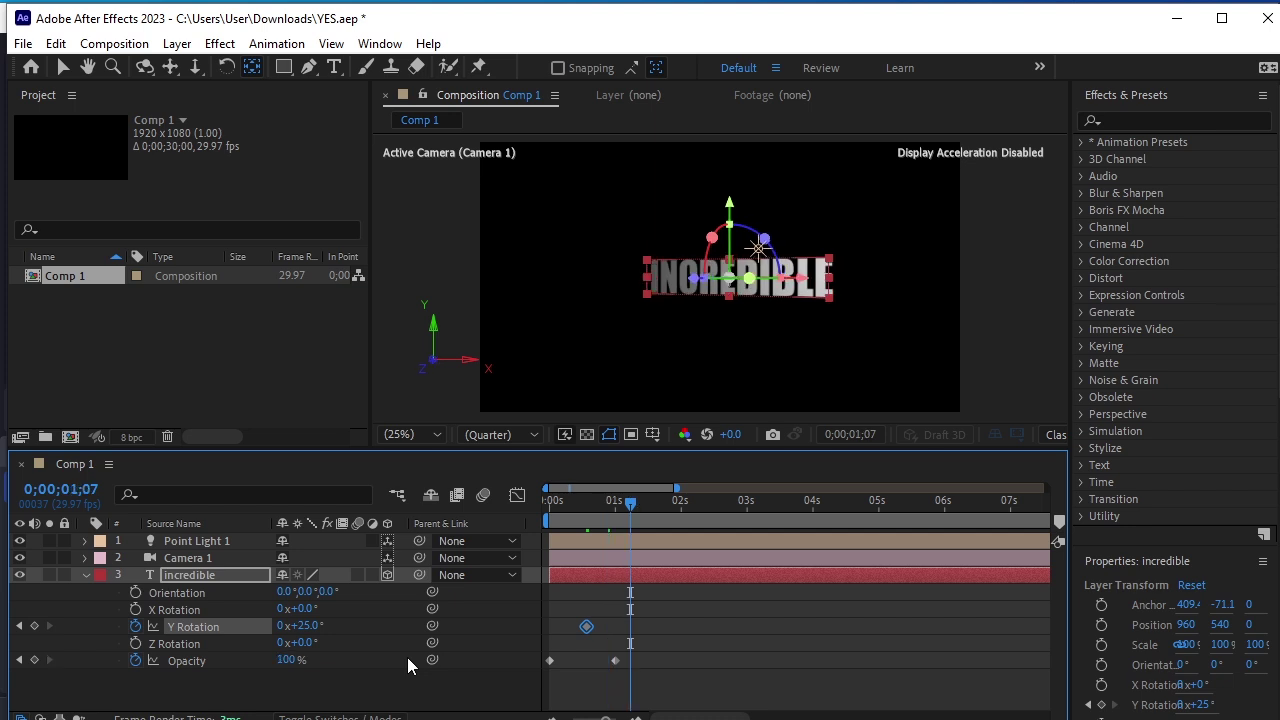
pyautogui.hotkey('shift', 'pagedown')
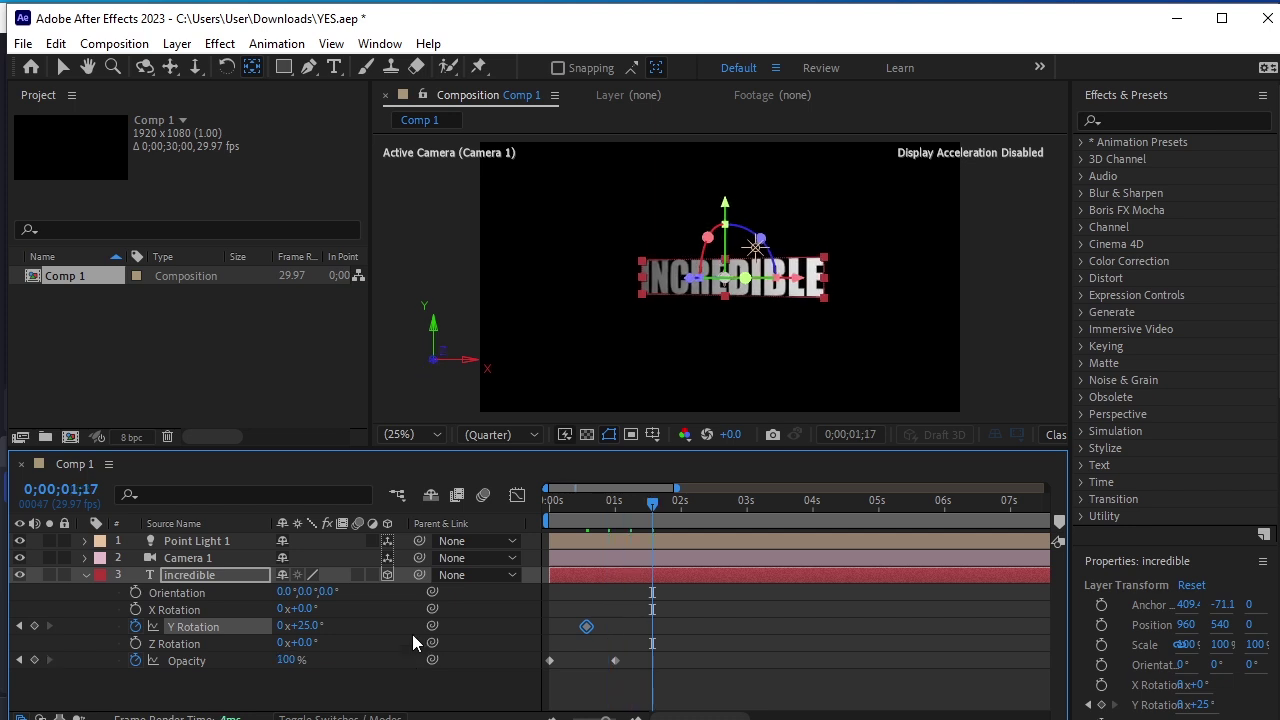
pyautogui.click(302, 626)
pyautogui.write('0')
pyautogui.press('Return')
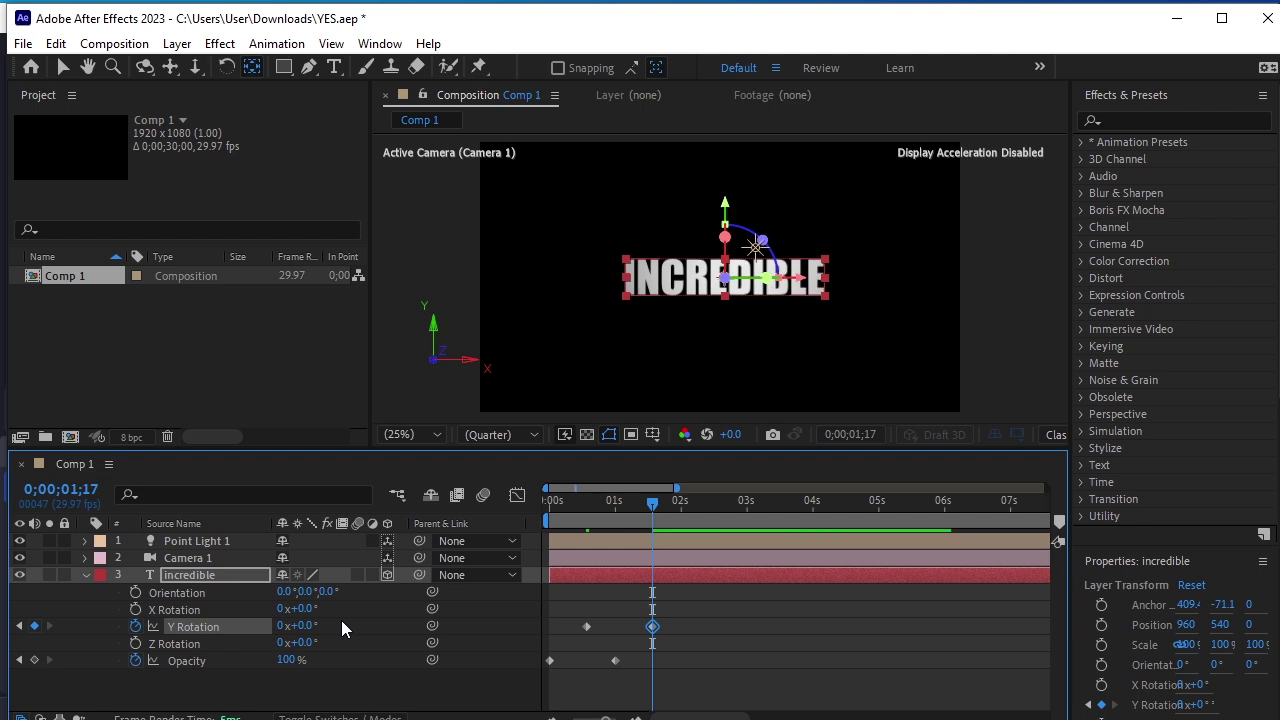
# Add a −20° Y Rotation keyframe at 2;17
pyautogui.hotkey('shift', 'pagedown')
pyautogui.hotkey('shift', 'pagedown')
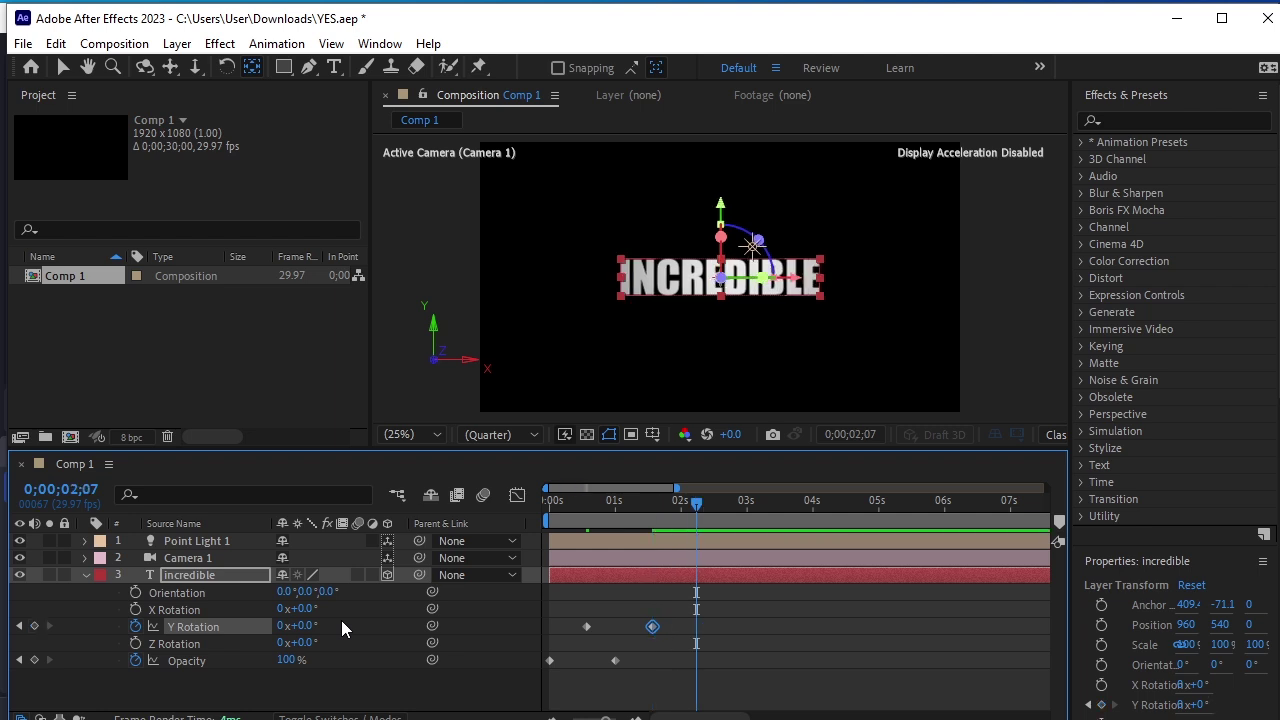
pyautogui.hotkey('shift', 'pagedown')
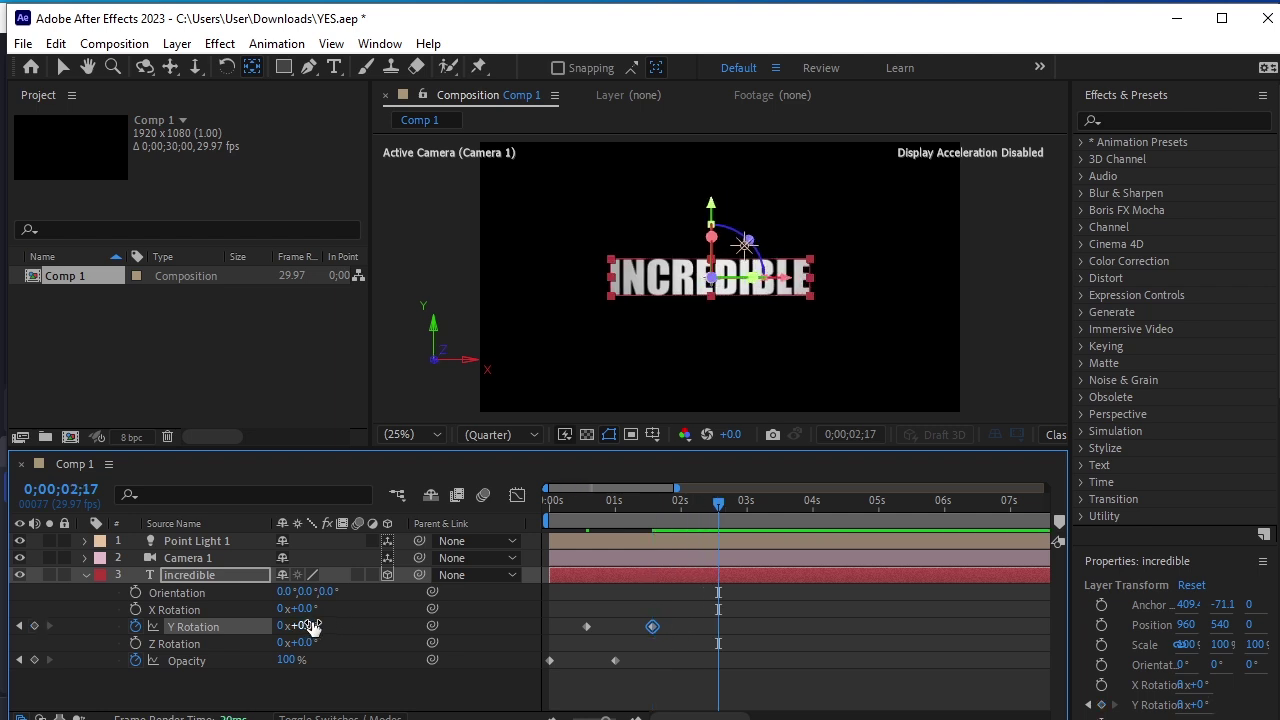
pyautogui.click(305, 626)
pyautogui.write('-20')
pyautogui.press('Return')
pyautogui.press('Return')
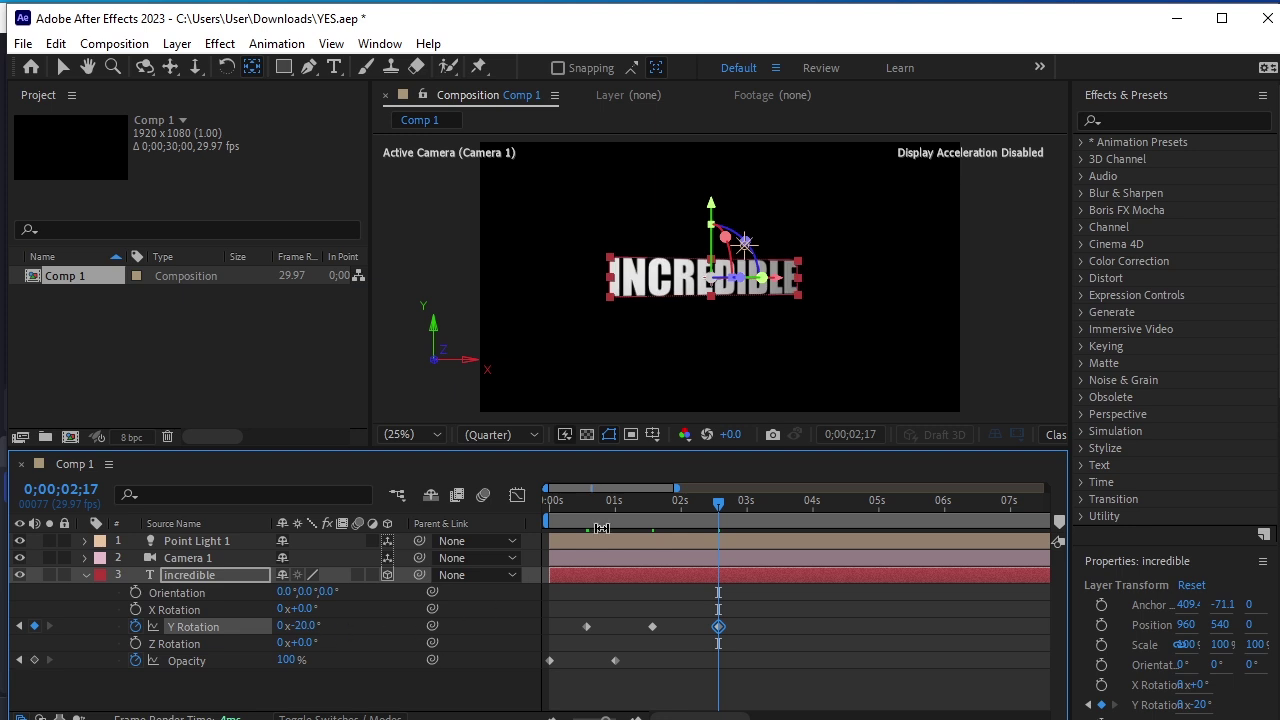
# Preview the swing, then add a final +25° Y Rotation keyframe at 3;16
pyautogui.press('space')
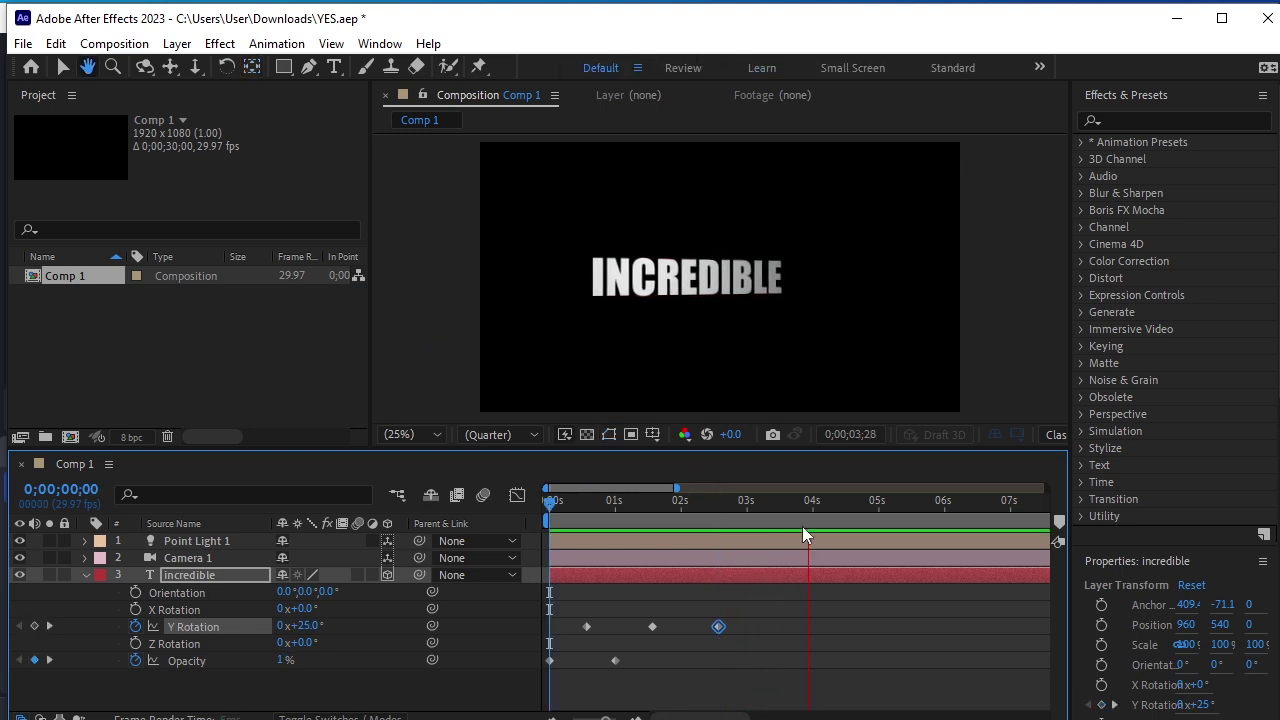
pyautogui.click(782, 527)
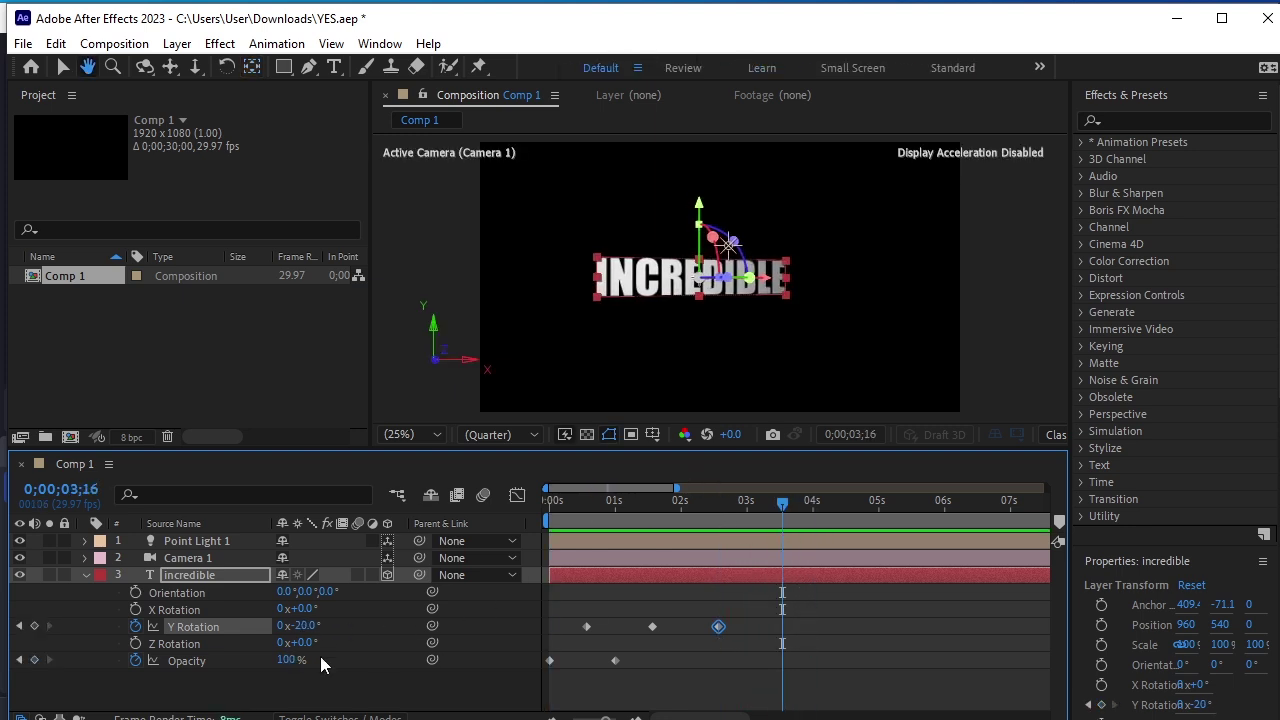
pyautogui.press('F2')
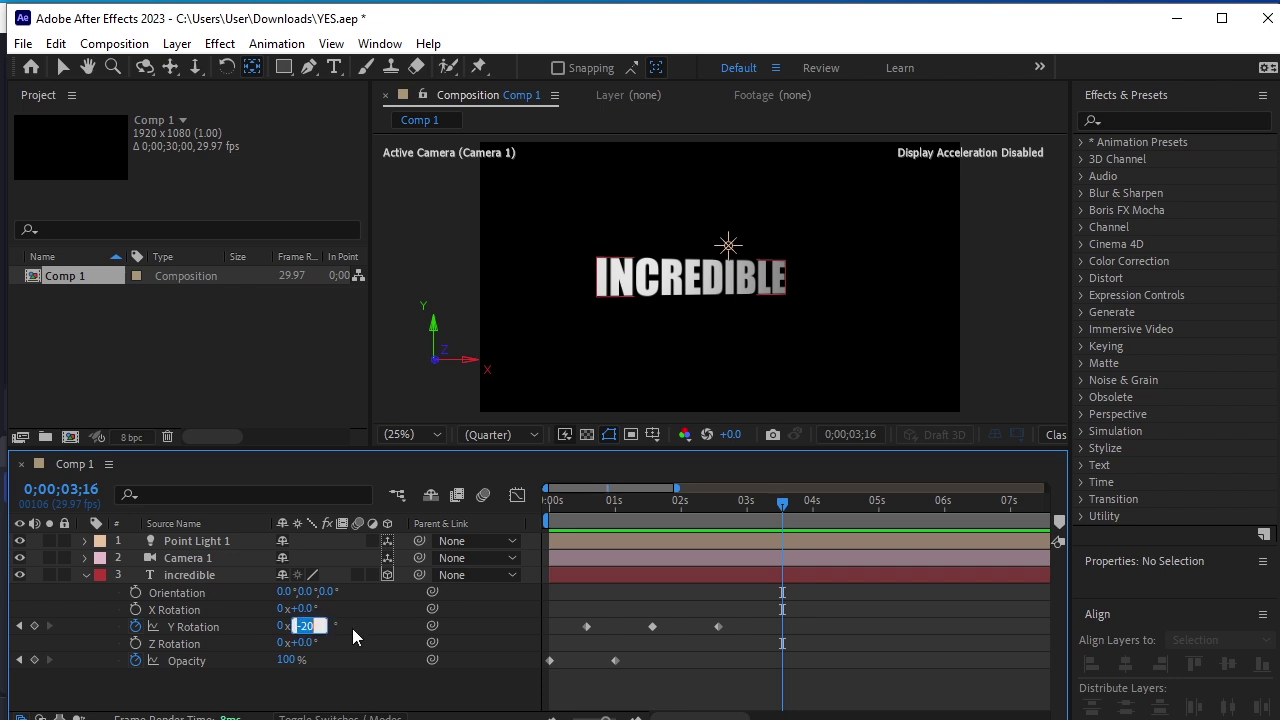
pyautogui.write('25')
pyautogui.press('Return')
pyautogui.moveTo(827, 527)
pyautogui.mouseDown()
pyautogui.moveTo(441, 532)
pyautogui.moveTo(232, 564)
pyautogui.mouseUp()
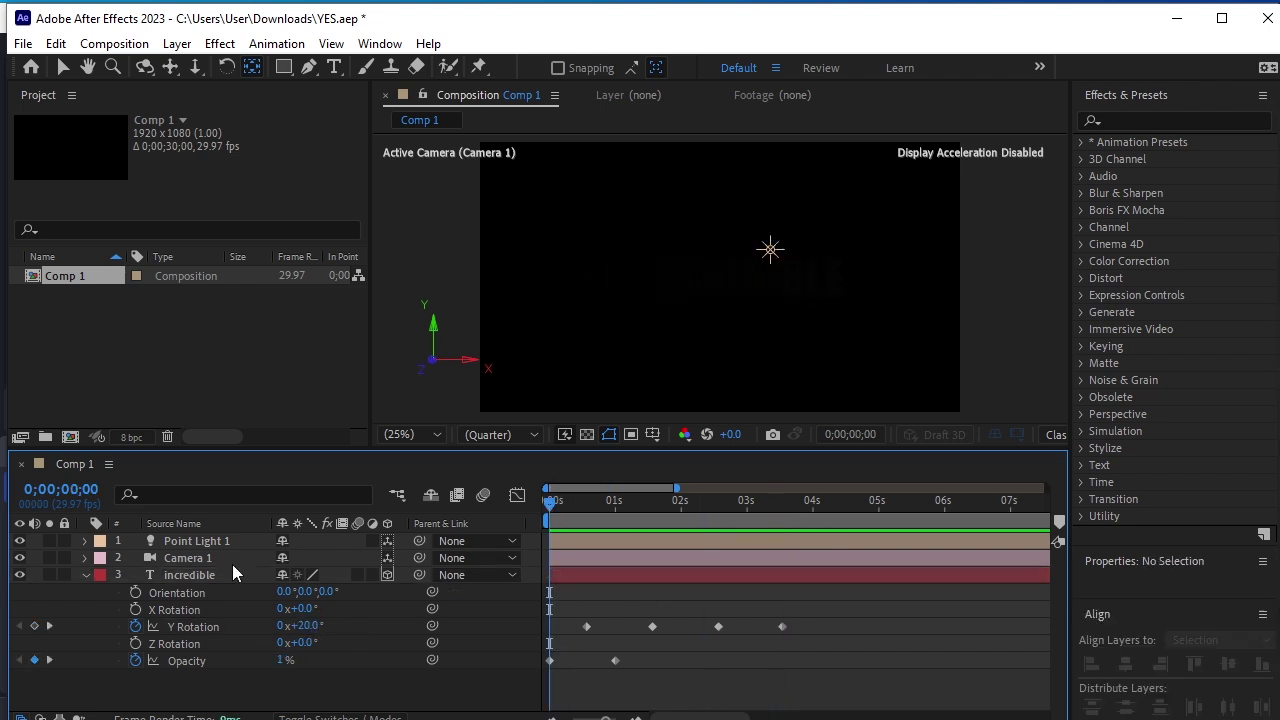
# Create a 001F3F dark royal blue solid and move it to the bottom of the layer stack
pyautogui.click(85, 575)
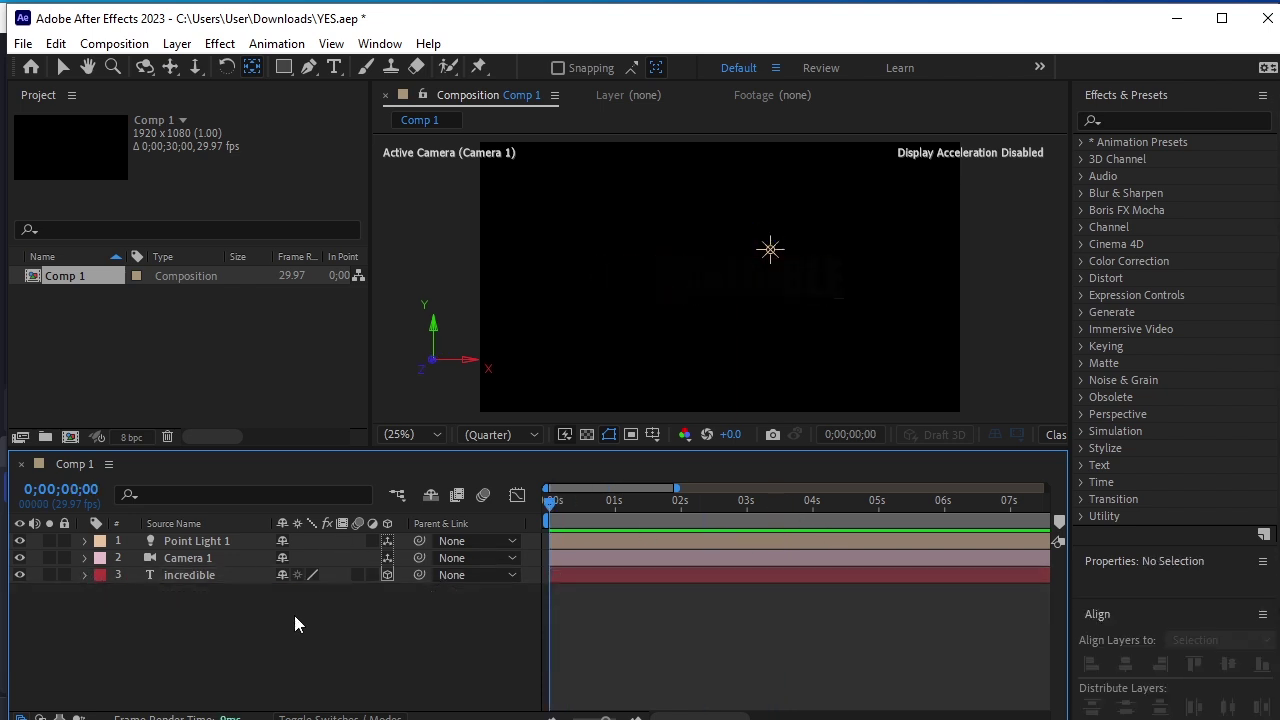
pyautogui.click(177, 44)
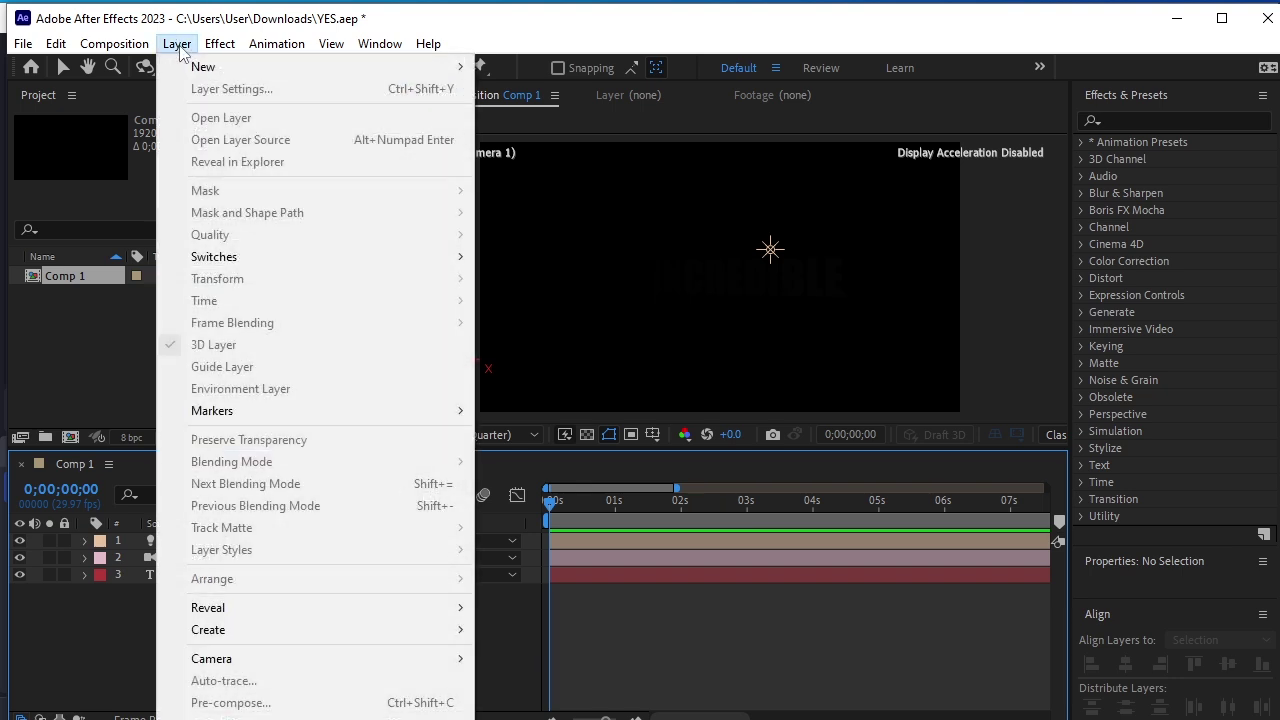
pyautogui.moveTo(300, 66)
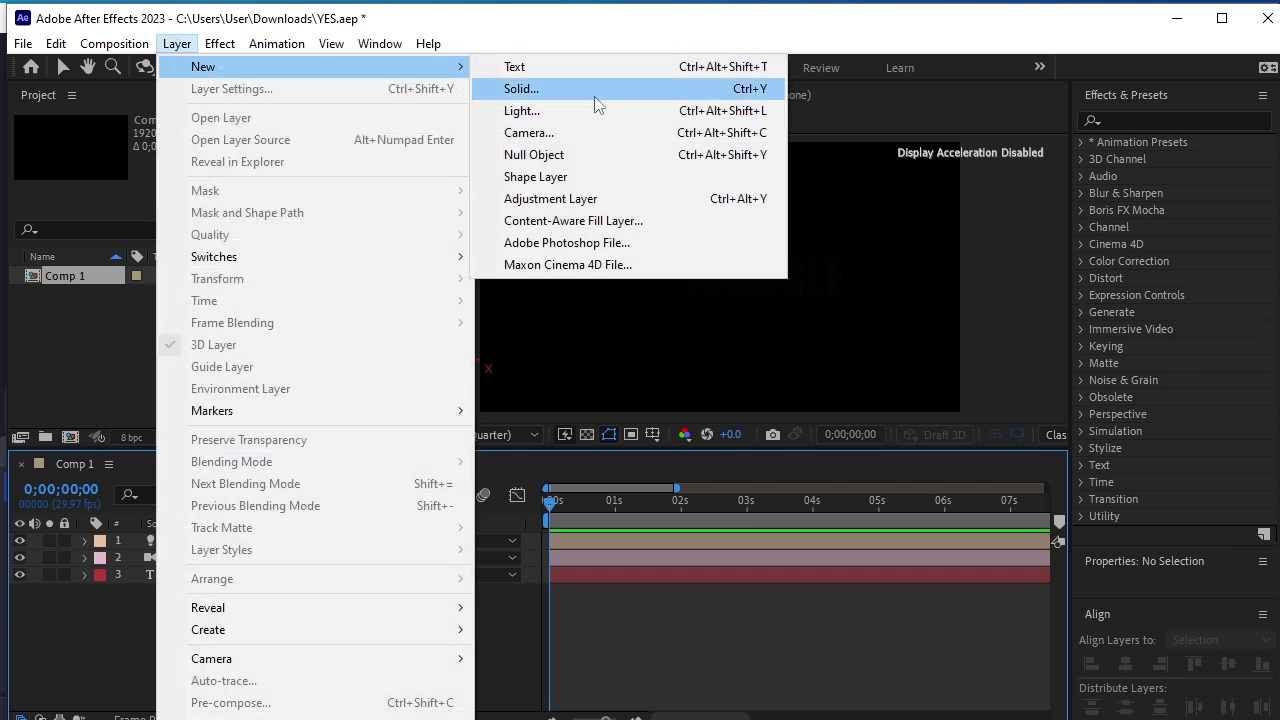
pyautogui.click(597, 100)
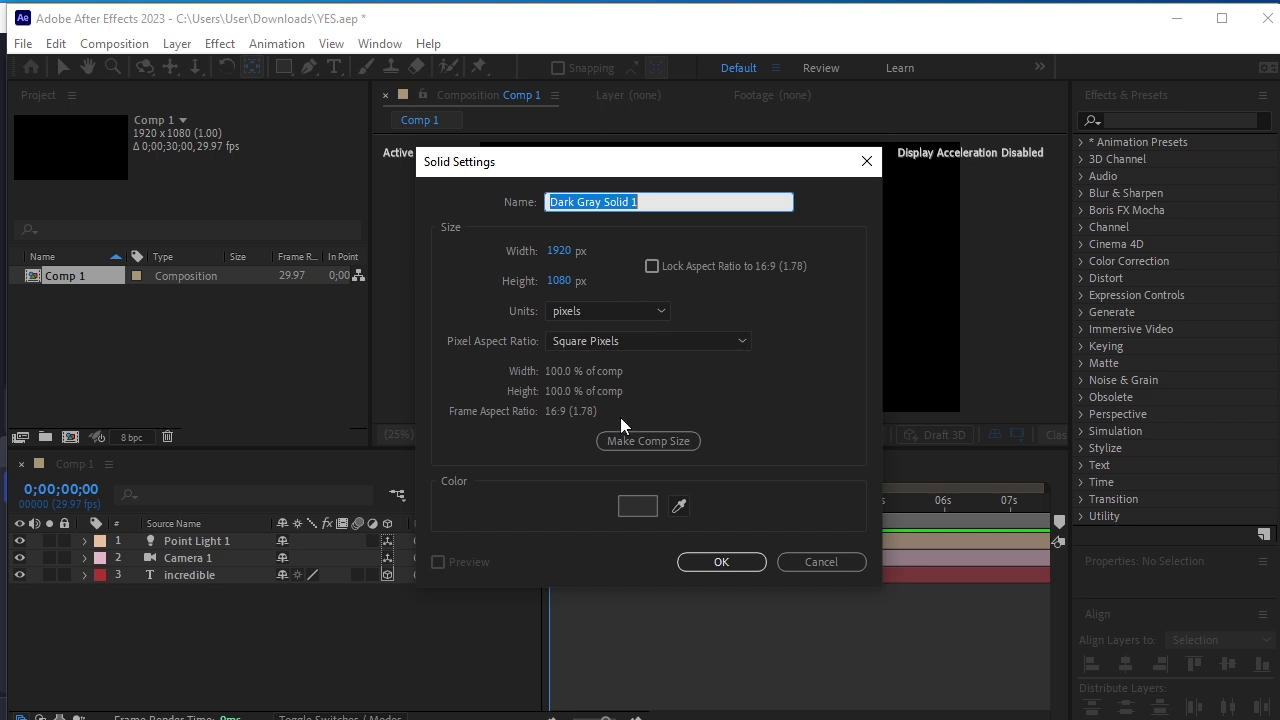
pyautogui.click(648, 507)
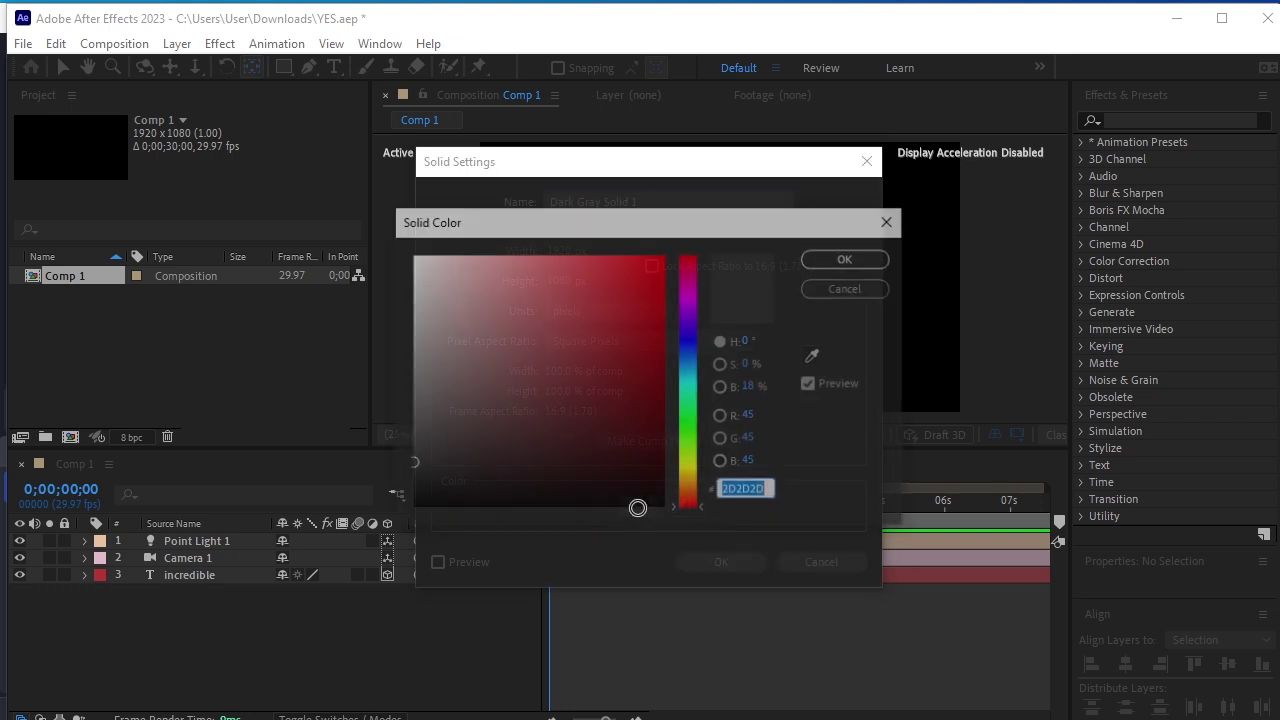
pyautogui.write('001F3F')
pyautogui.press('Return')
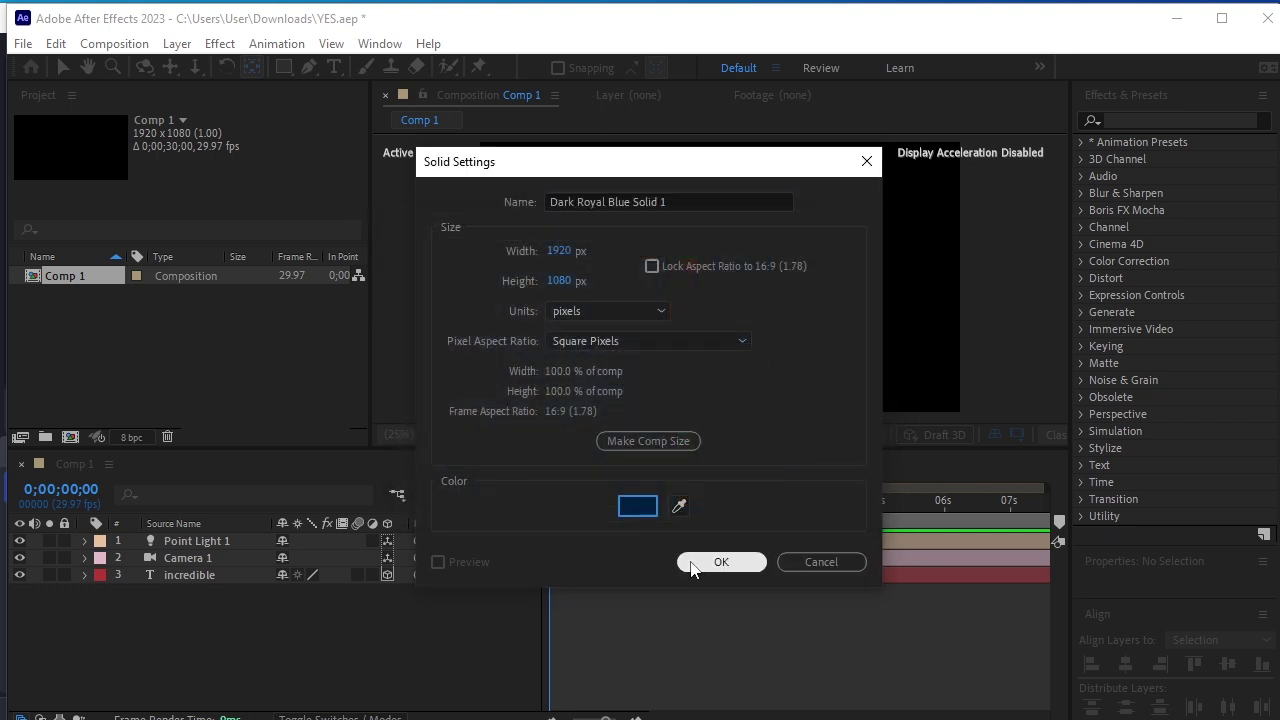
pyautogui.click(718, 561)
pyautogui.moveTo(244, 542); pyautogui.dragTo(214, 642)
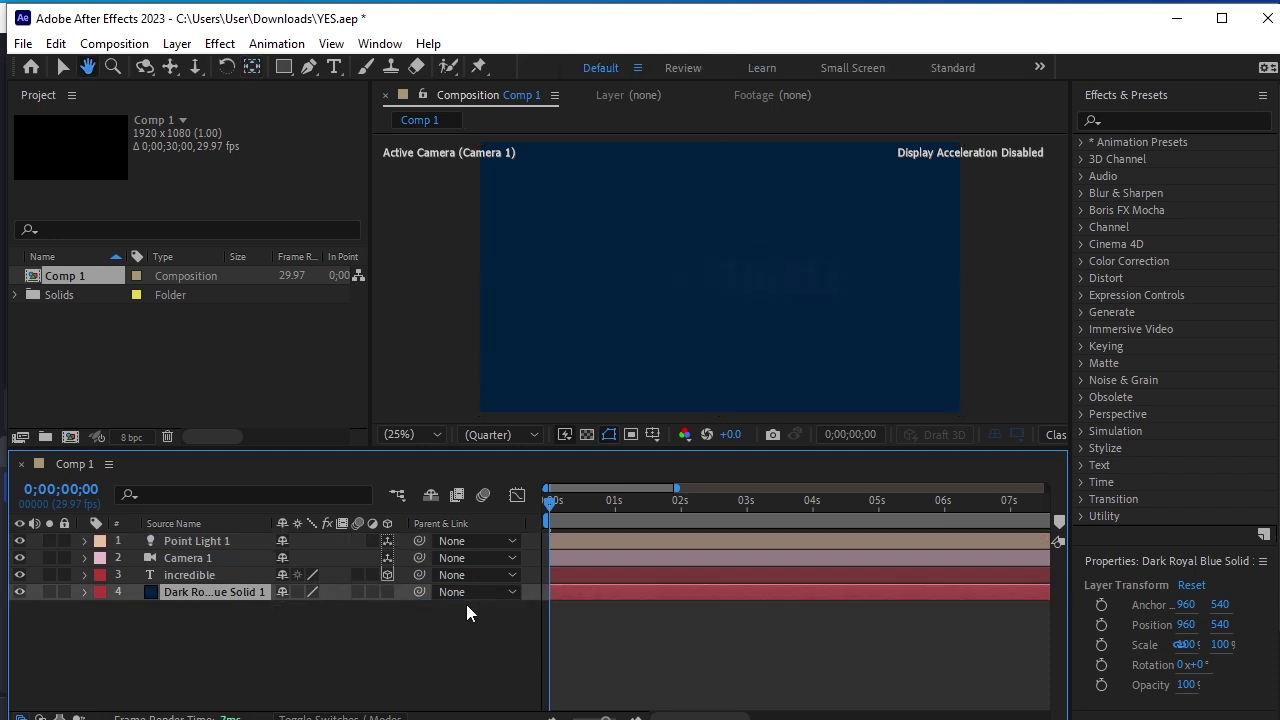
# Maximize the Composition panel with the ` key and play the animation
pyautogui.press('`')
pyautogui.press('space')
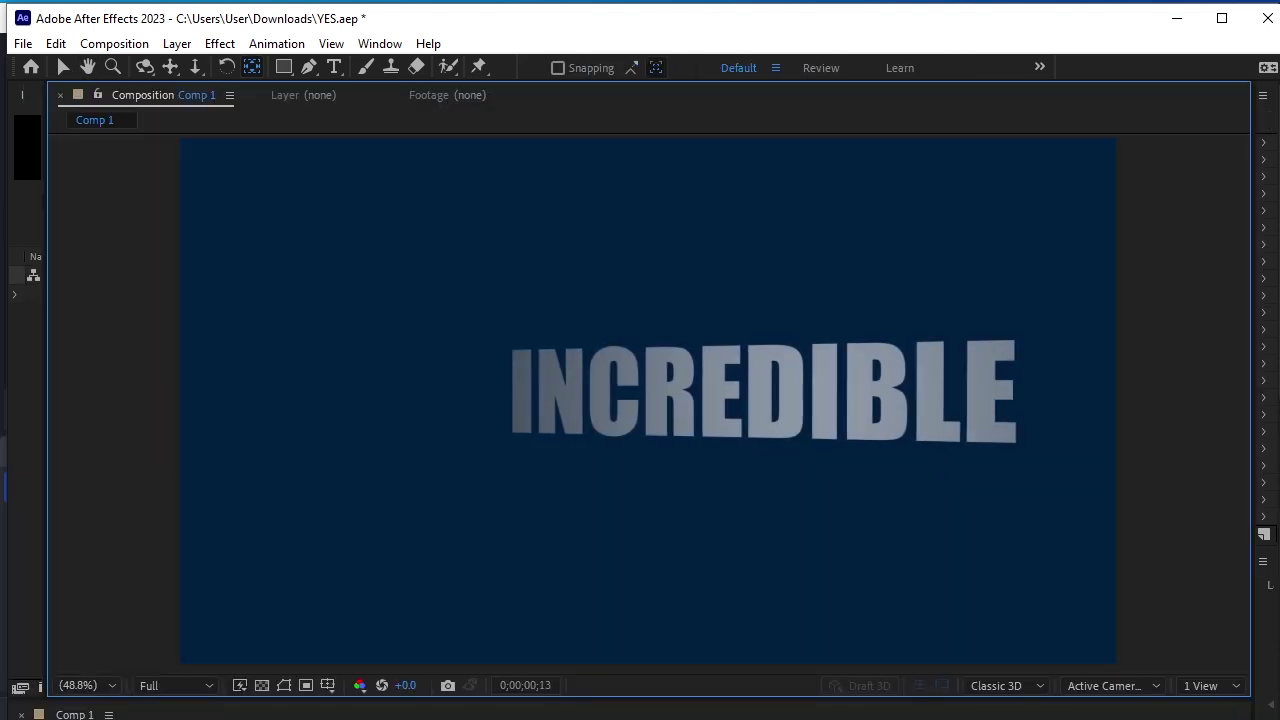